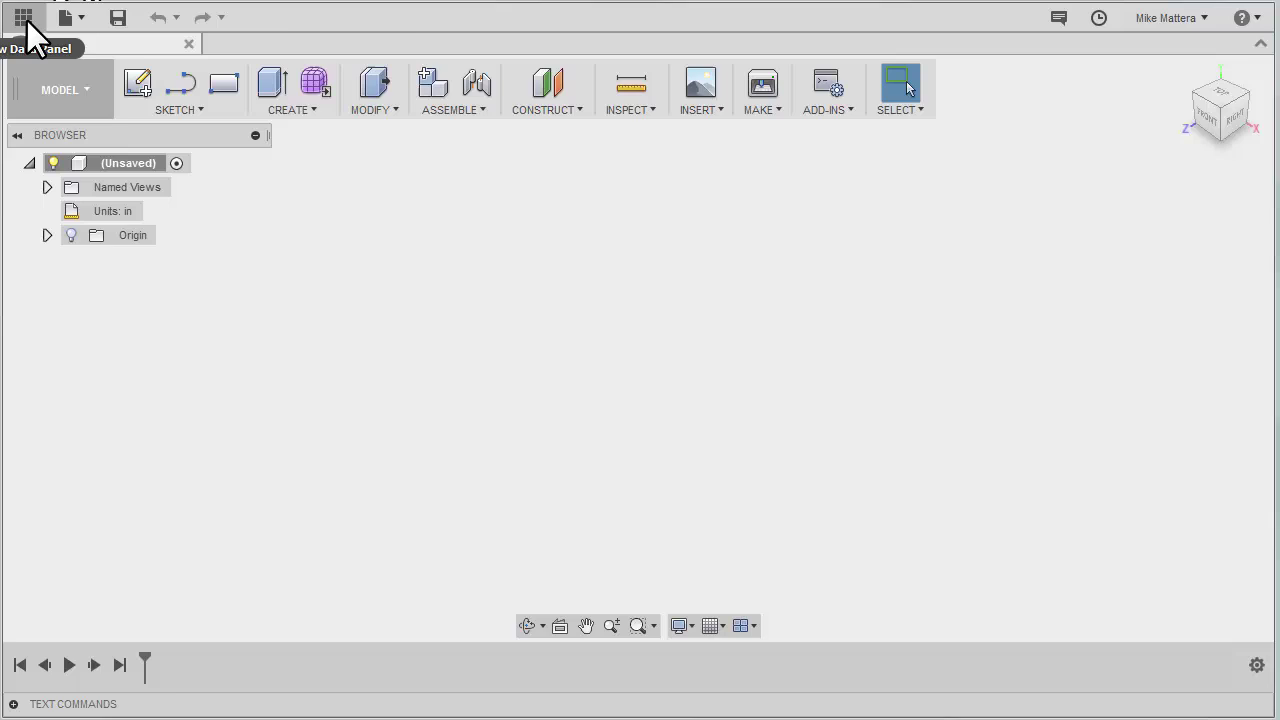
Browse the Data Panel into the CAM Samples project's Tutorials folder.
{"action": "left_click", "coordinate": [24, 18]}
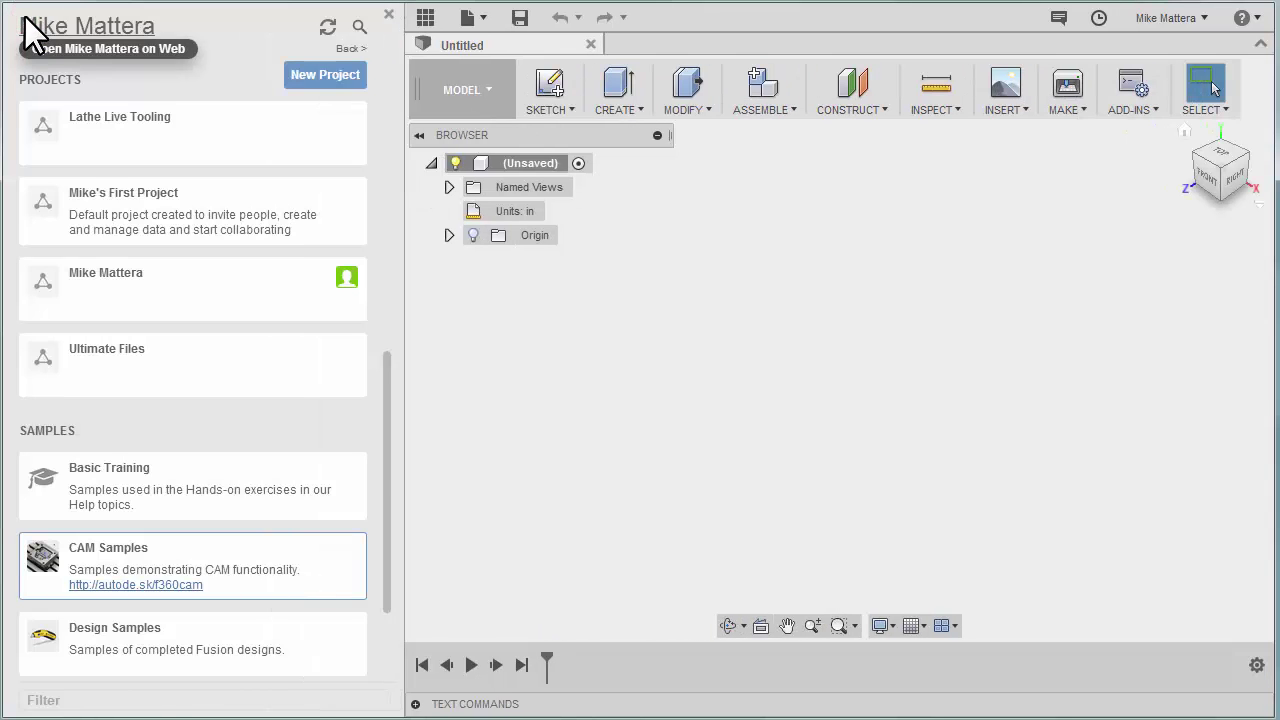
{"action": "left_click", "coordinate": [107, 552]}
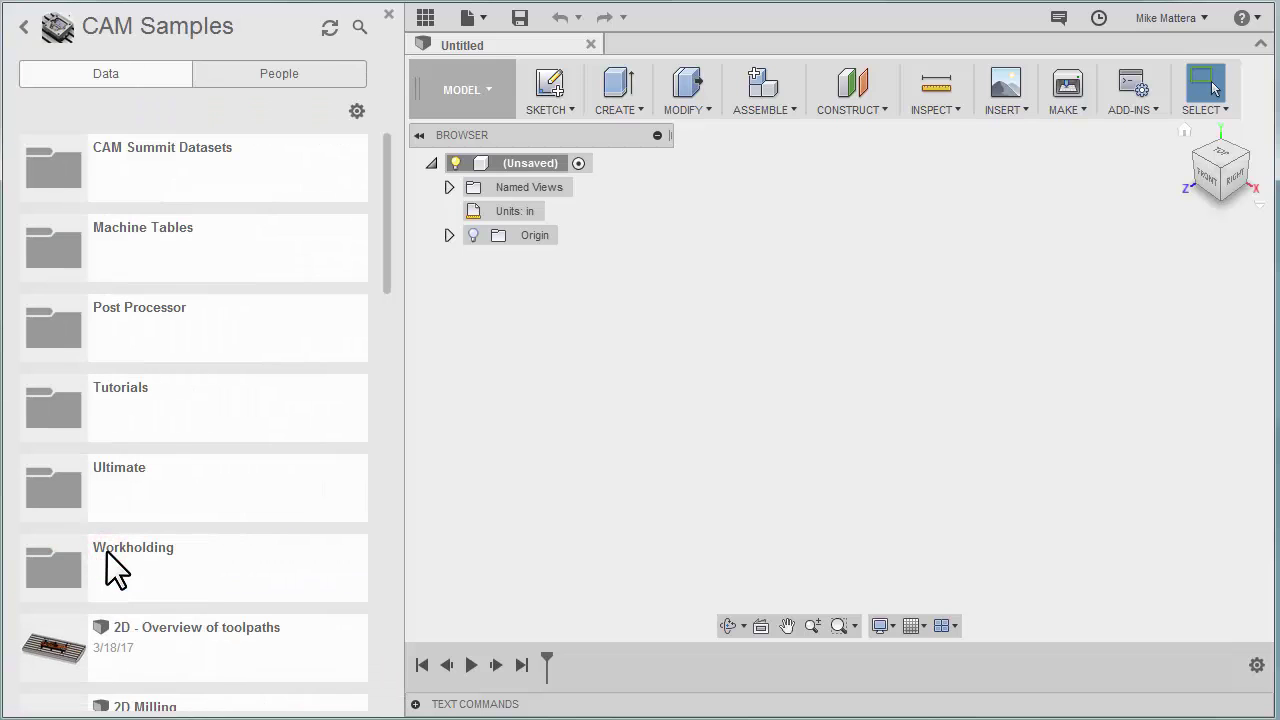
{"action": "left_click", "coordinate": [126, 391]}
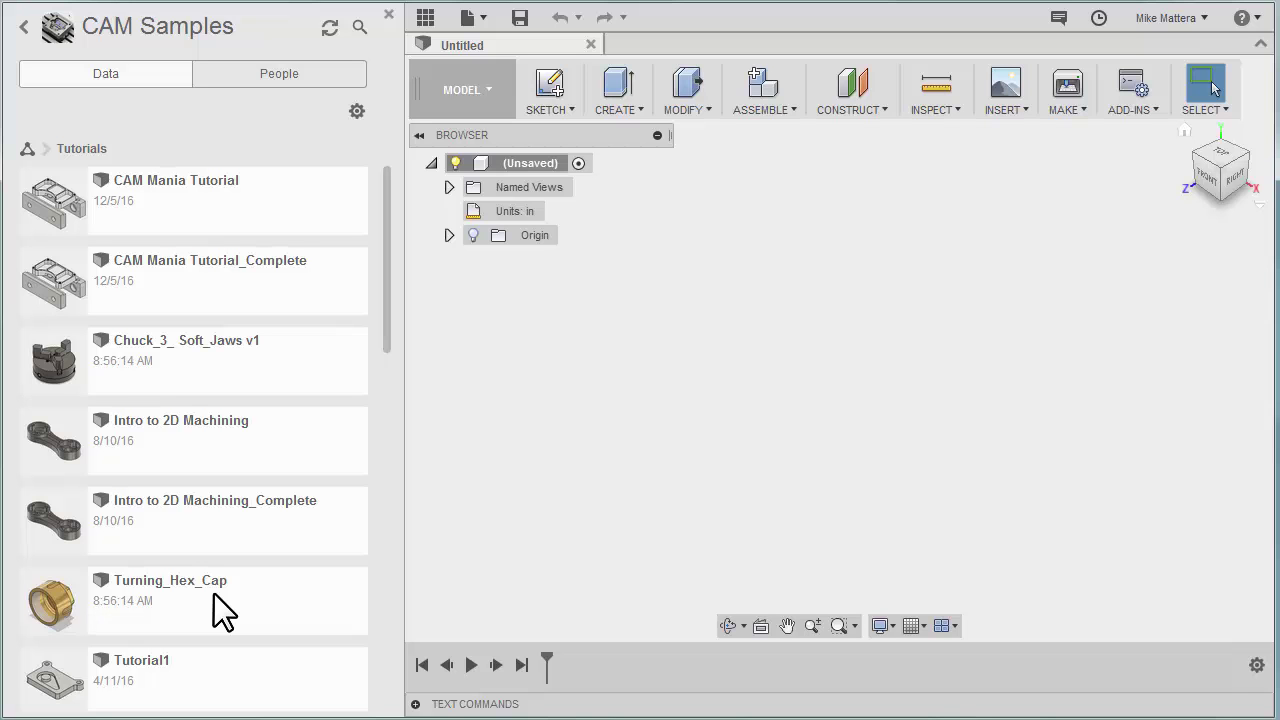
Open Turning_Hex_Cap and Chuck_3_ Soft_Jaws v1 in separate tabs, then return to the projects list.
{"action": "double_click", "coordinate": [147, 584]}
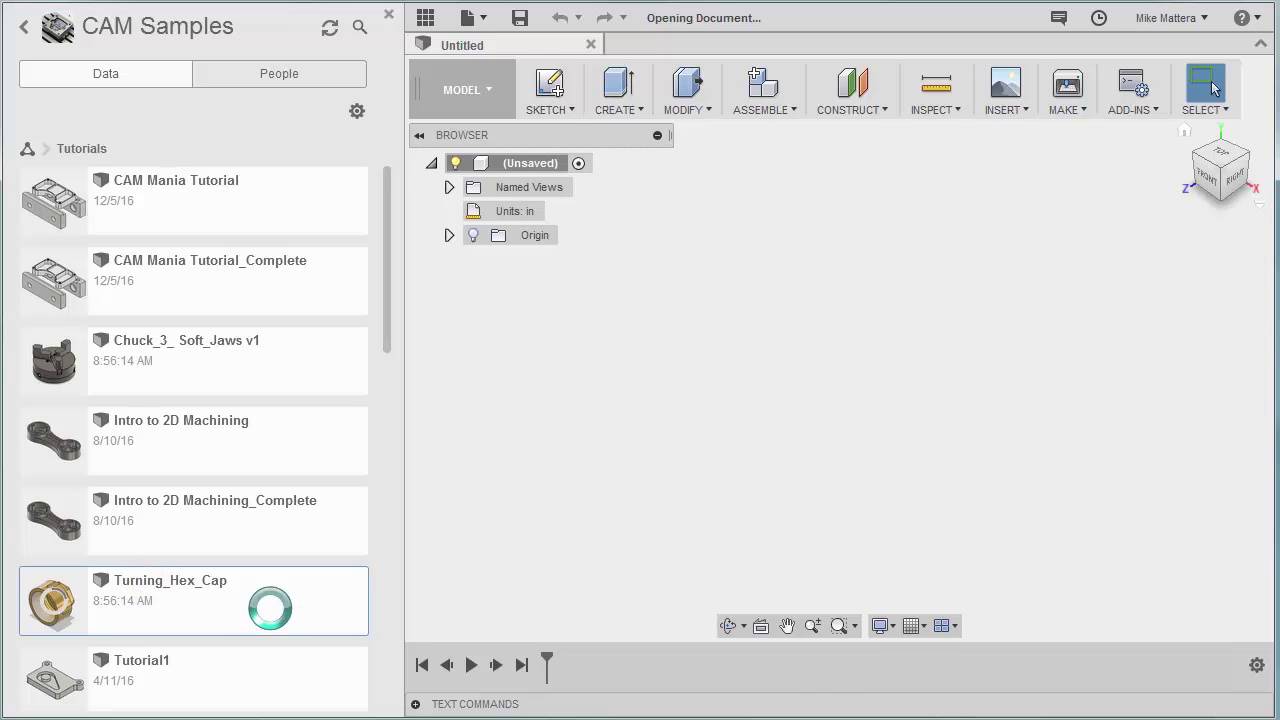
{"action": "mouse_move", "coordinate": [688, 22]}
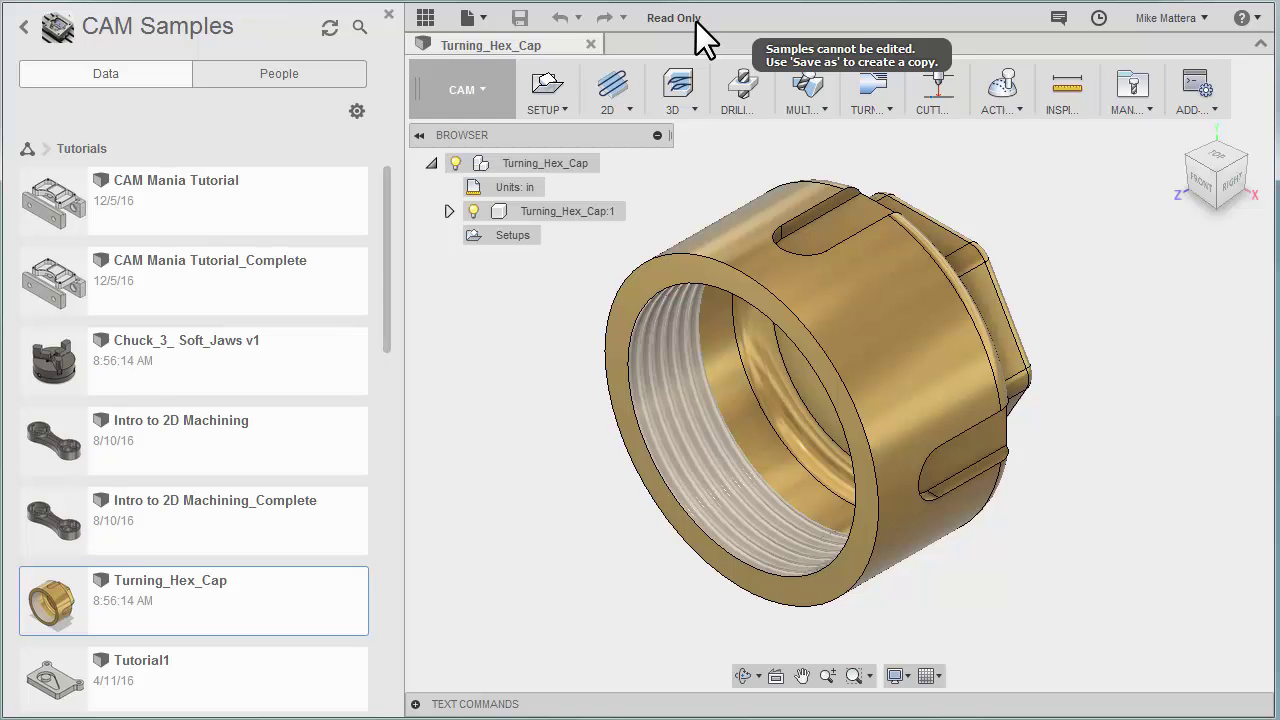
{"action": "left_click", "coordinate": [137, 342]}
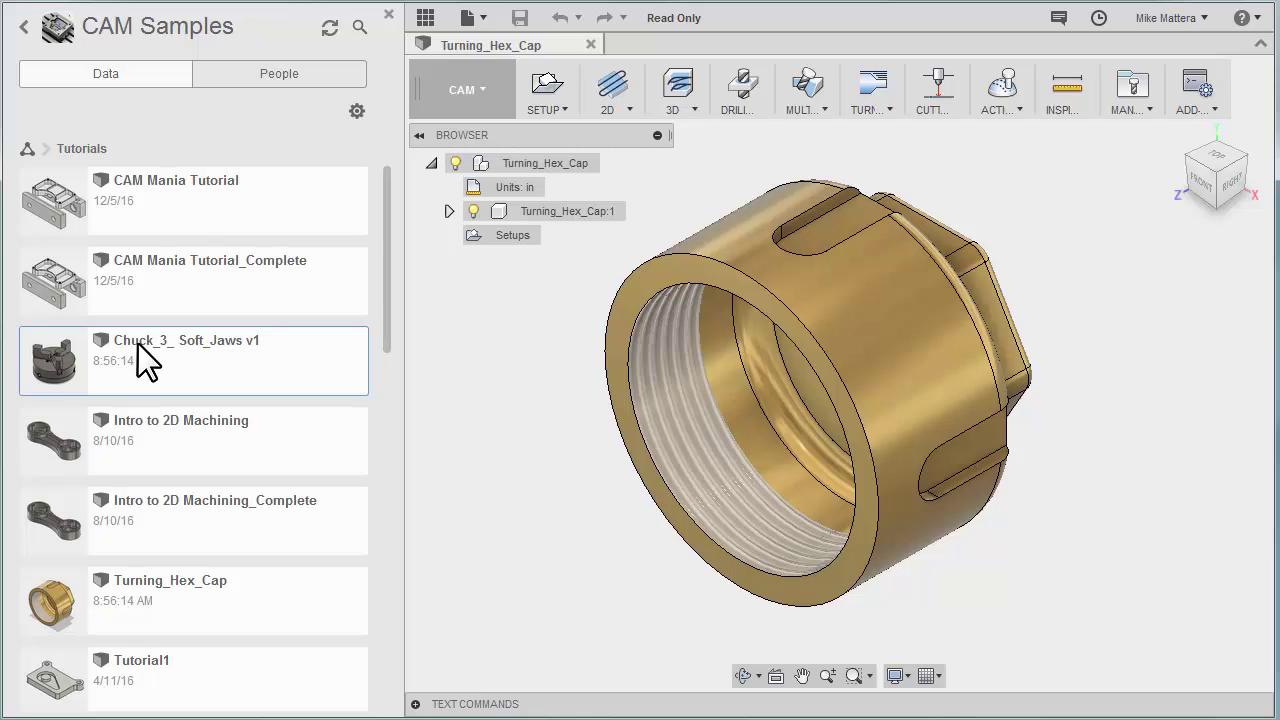
{"action": "double_click", "coordinate": [138, 344]}
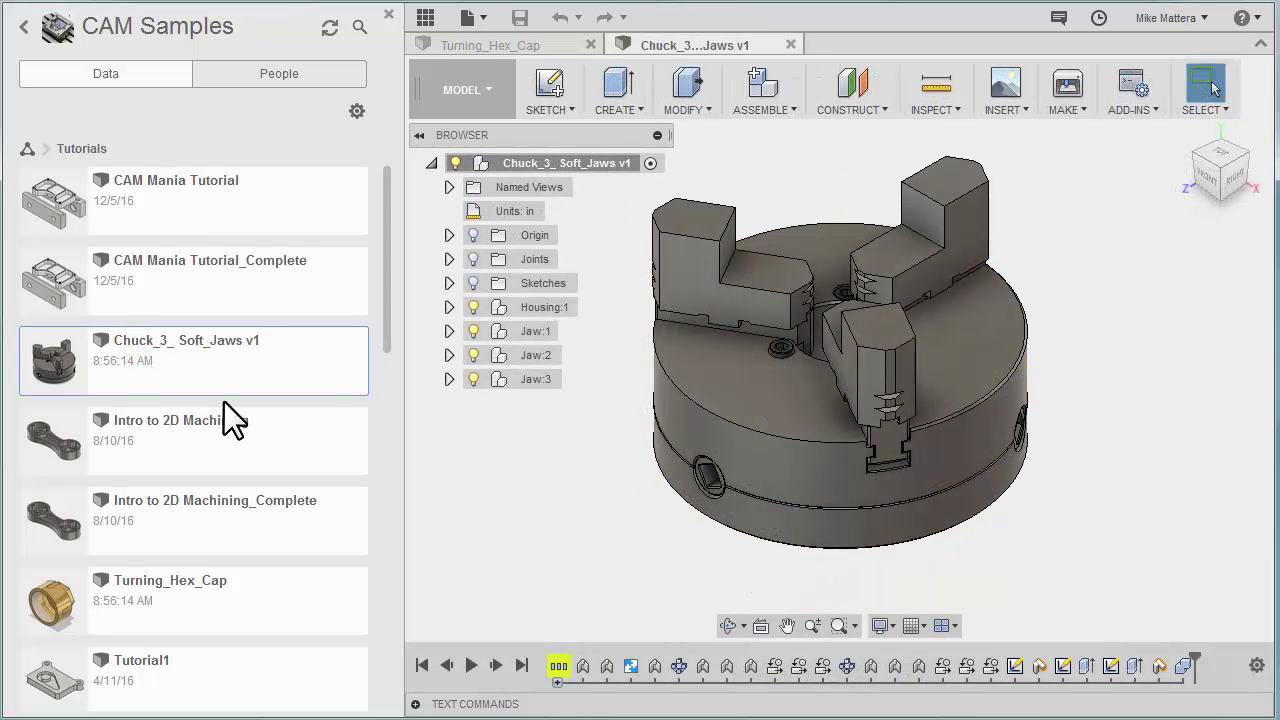
{"action": "left_click", "coordinate": [24, 28]}
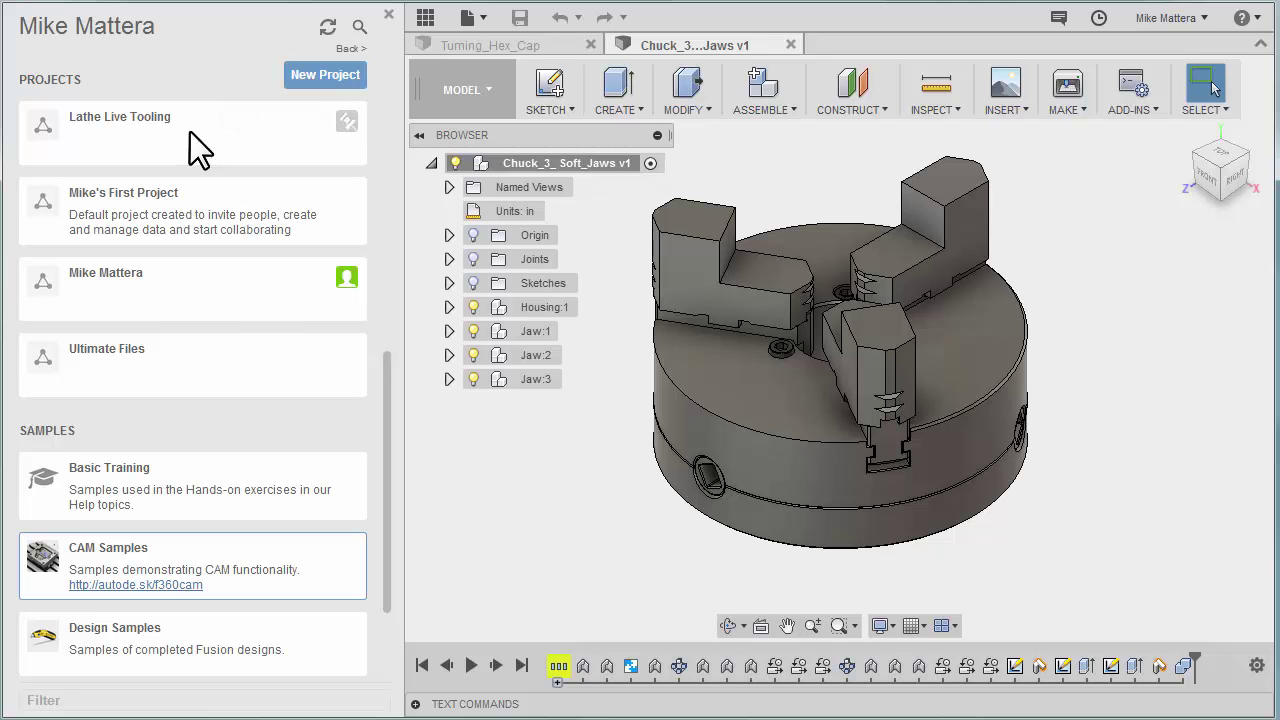
Open the Lathe Live Tooling project and save a copy of the chuck into it.
{"action": "left_click", "coordinate": [117, 127]}
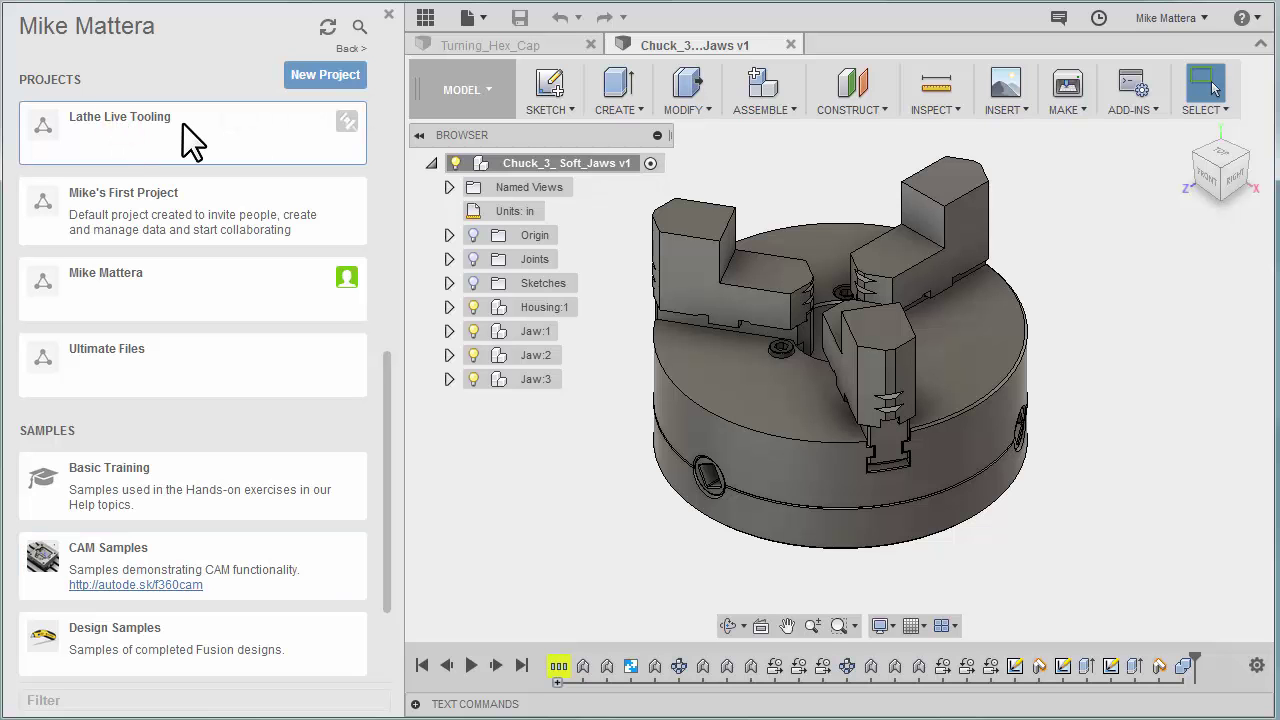
{"action": "double_click", "coordinate": [157, 123]}
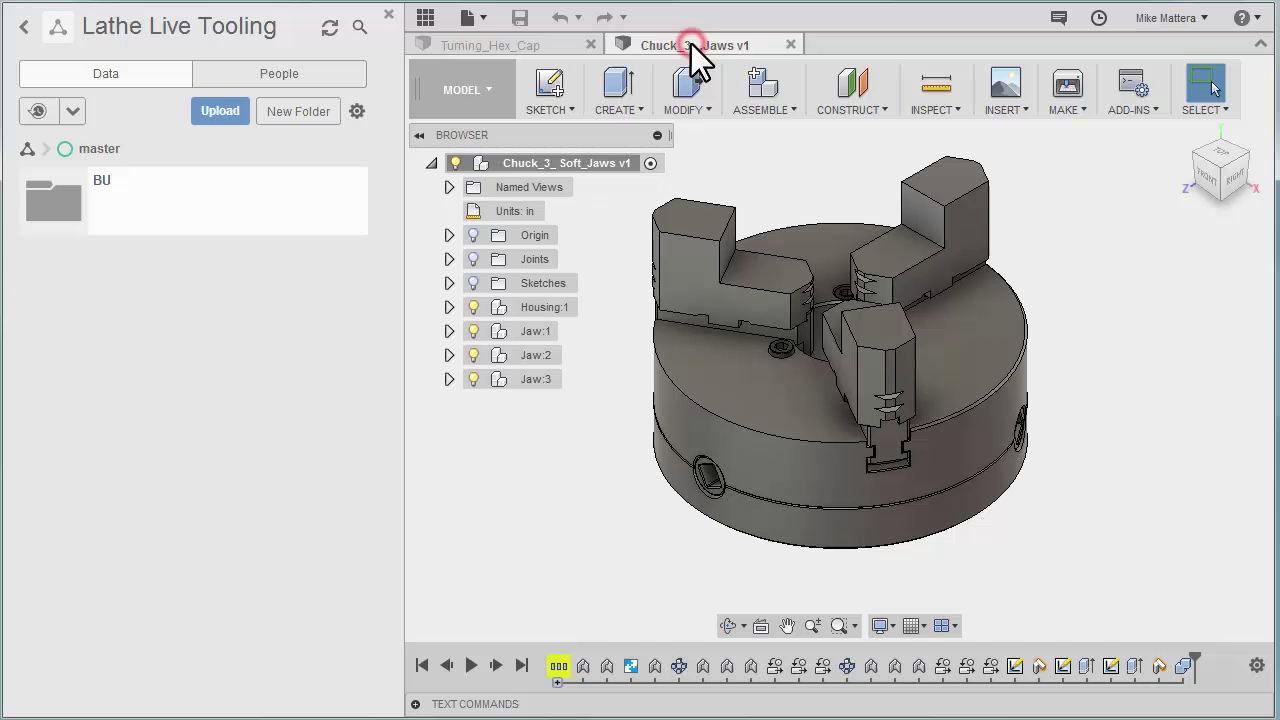
{"action": "left_click", "coordinate": [476, 18]}
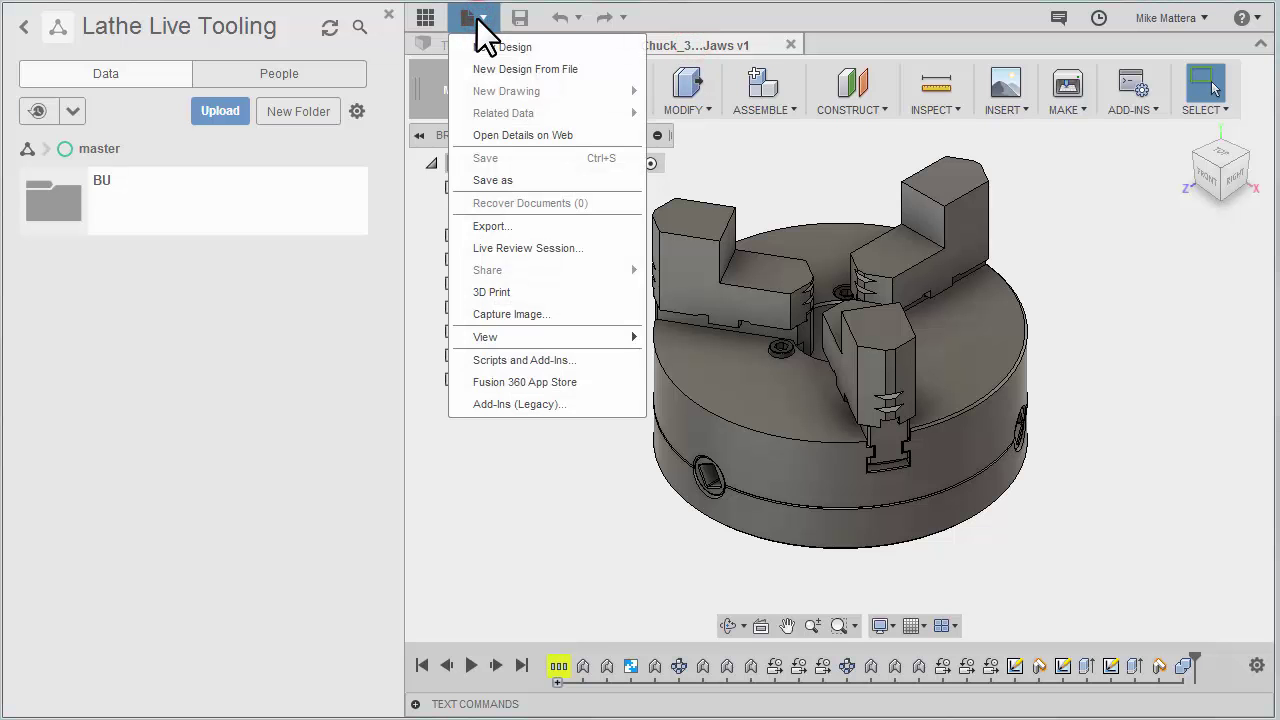
{"action": "left_click", "coordinate": [498, 182]}
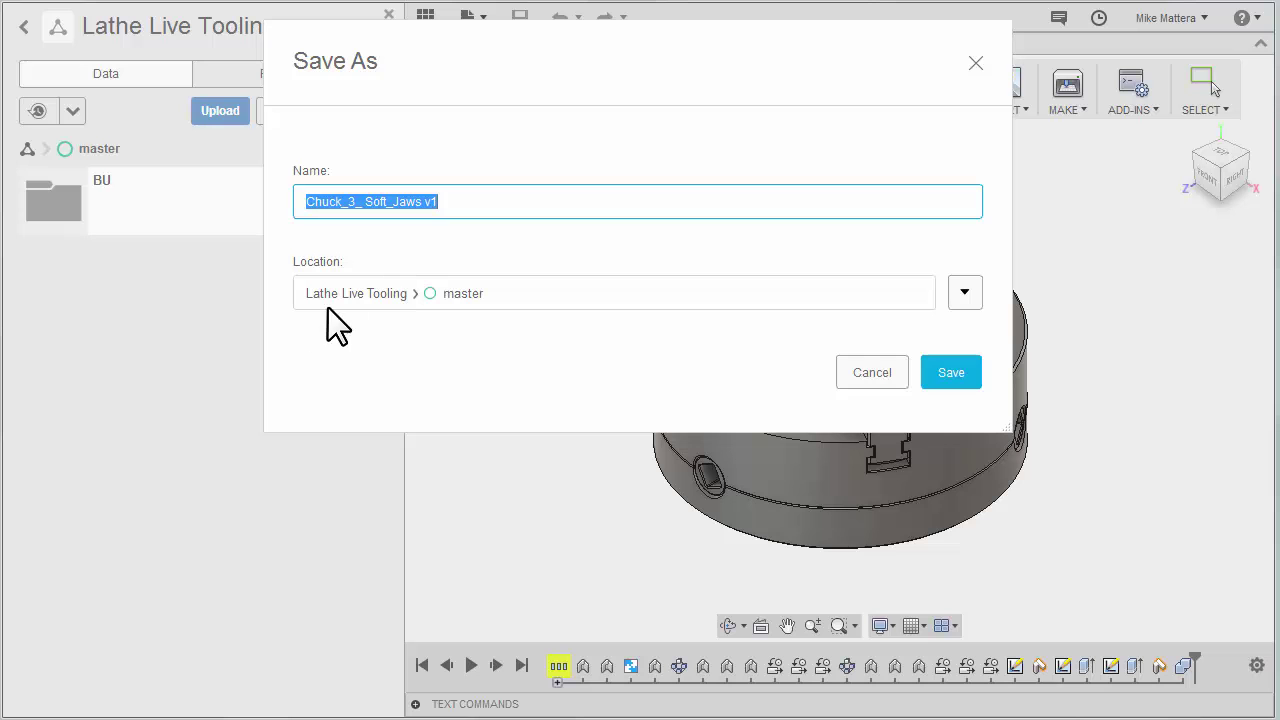
{"action": "left_click", "coordinate": [957, 368]}
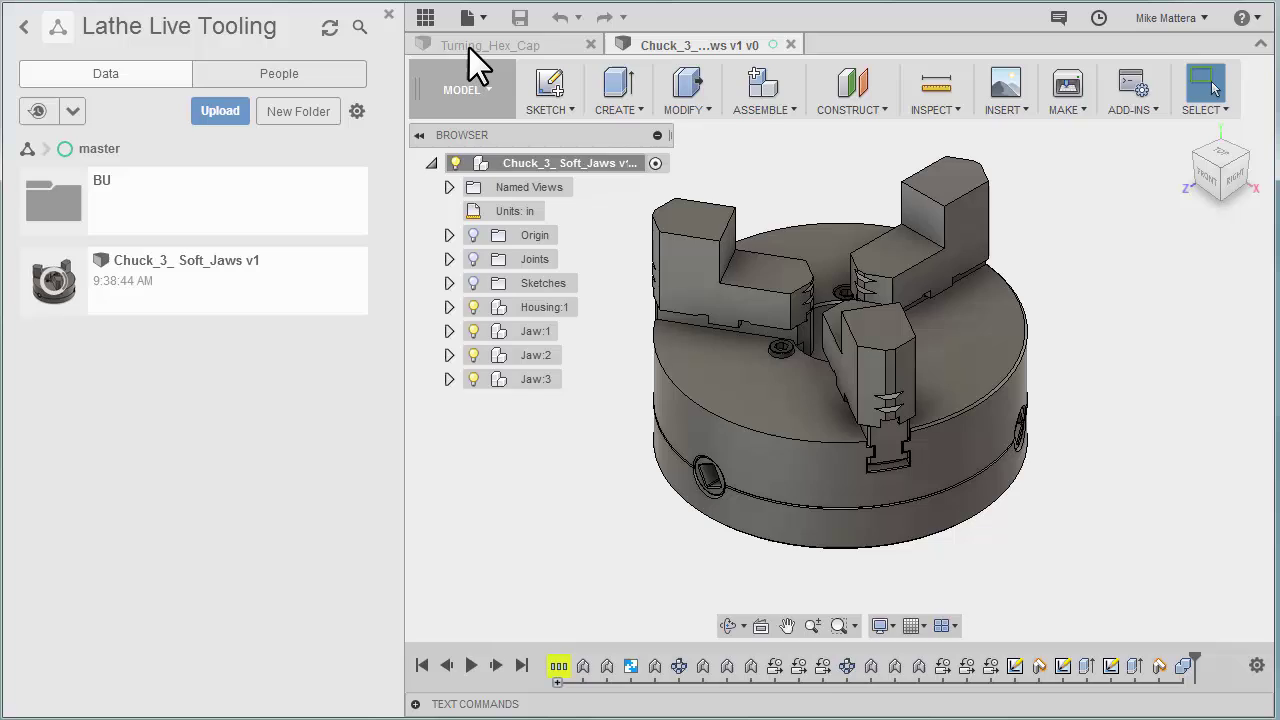
Save a copy of Turning_Hex_Cap into Lathe Live Tooling as well.
{"action": "left_click", "coordinate": [469, 48]}
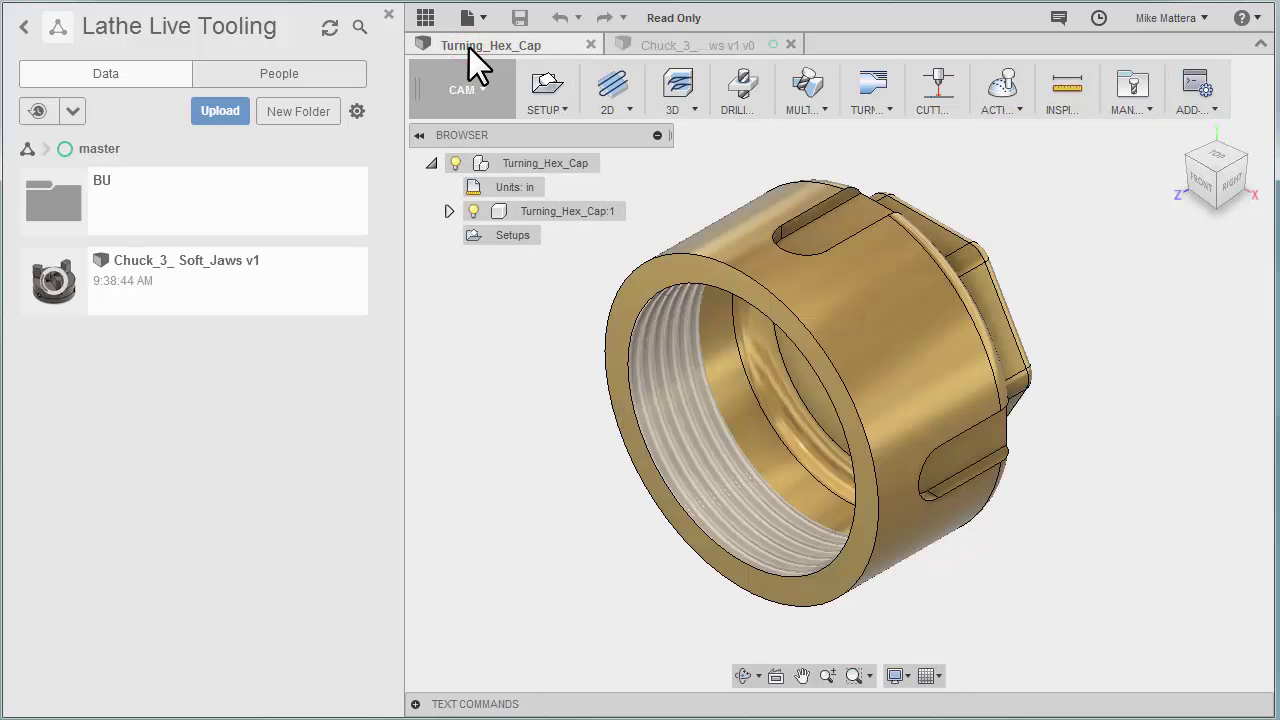
{"action": "left_click", "coordinate": [483, 17]}
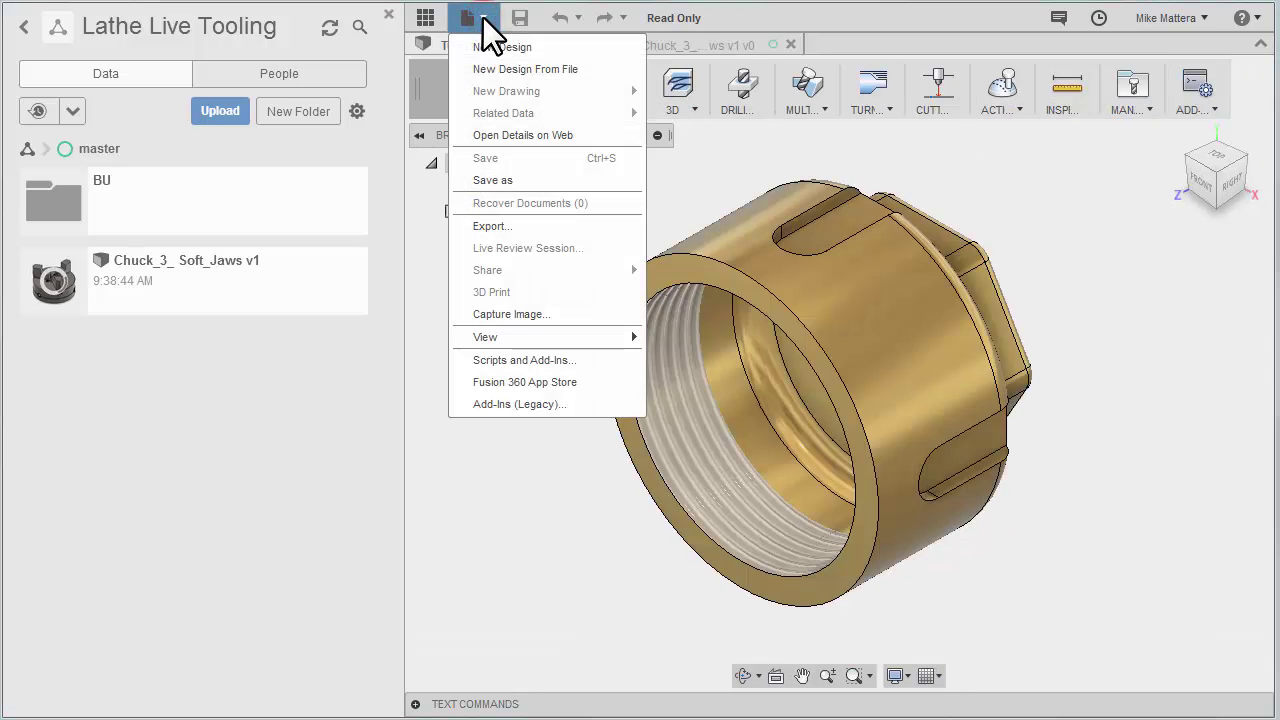
{"action": "left_click", "coordinate": [517, 177]}
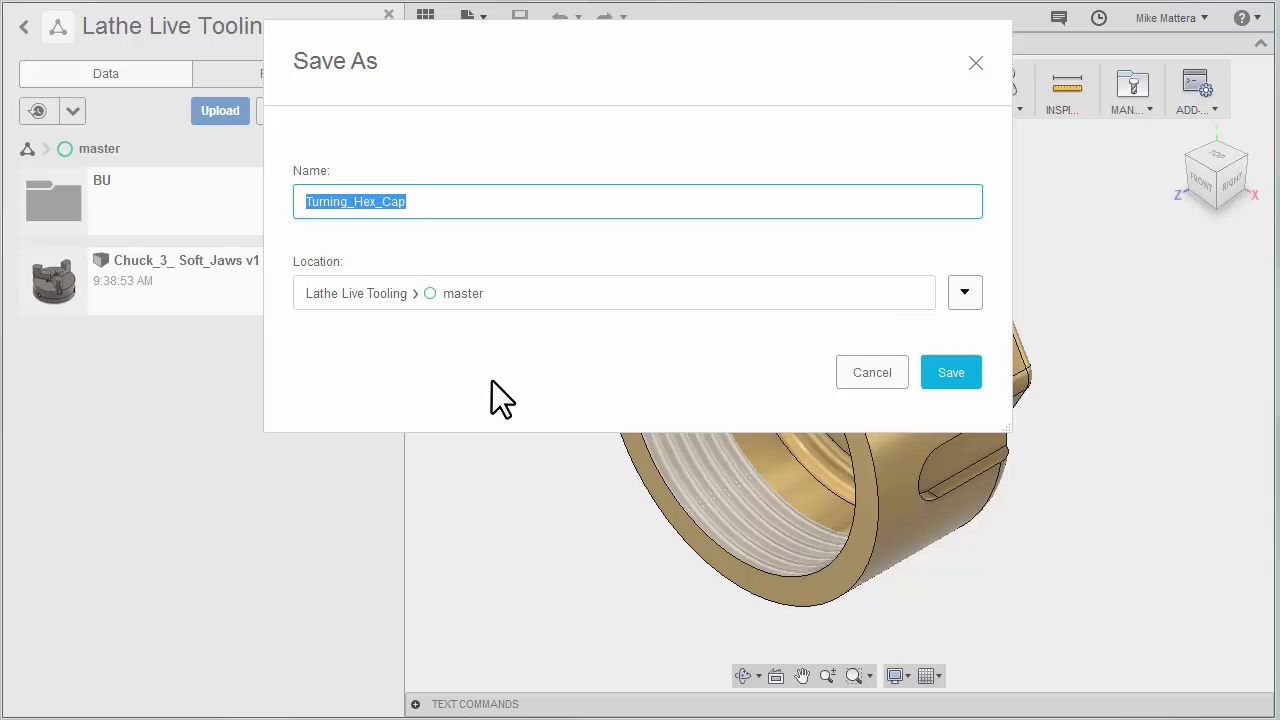
{"action": "left_click", "coordinate": [949, 370]}
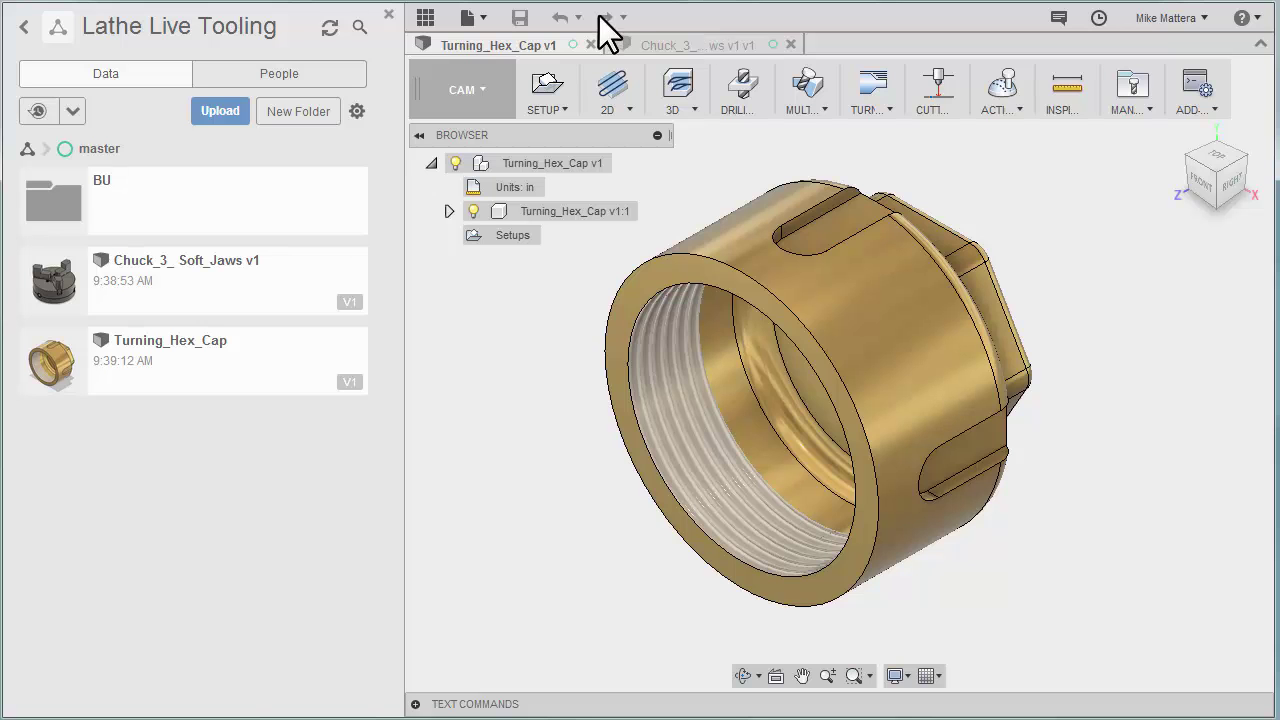
Hide the data panel and orbit around the hex cap to inspect its hex and threaded ends.
{"action": "left_click", "coordinate": [425, 15]}
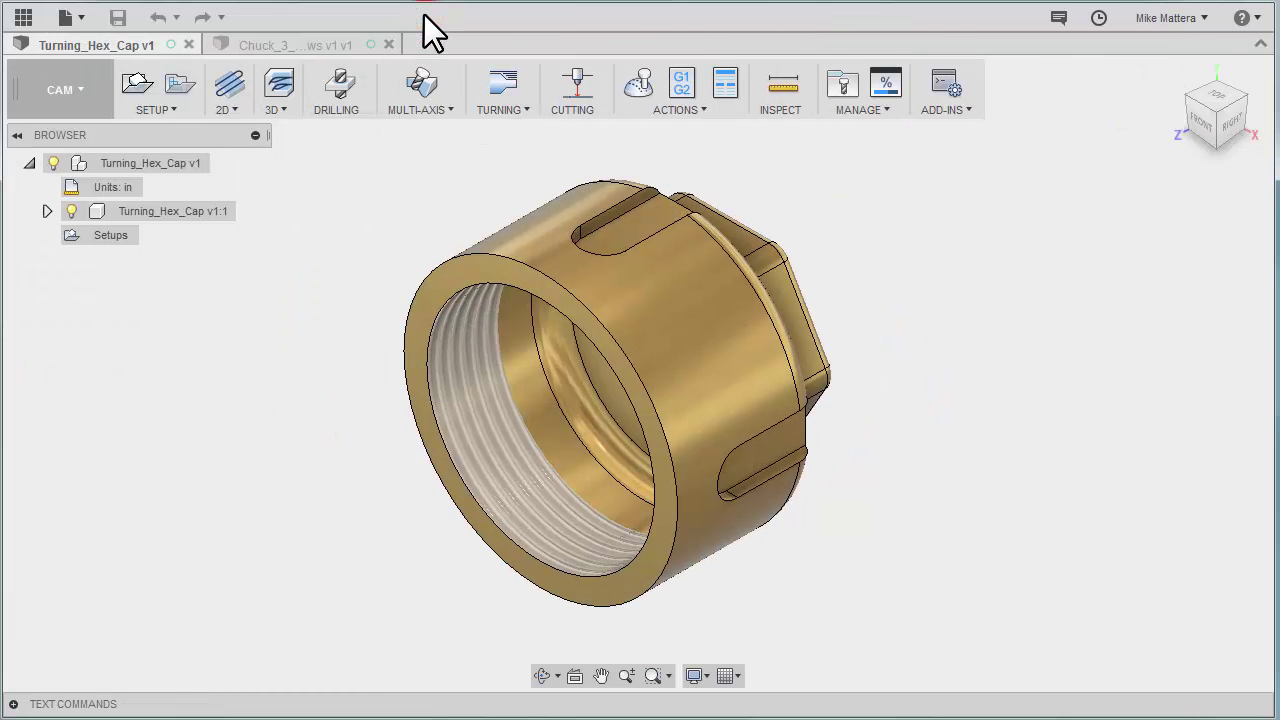
{"action": "mouse_move", "coordinate": [512, 284]}
{"action": "middle_mouse_down", "text": "shift"}
{"action": "mouse_move", "coordinate": [540, 308]}
{"action": "mouse_move", "coordinate": [513, 280]}
{"action": "middle_mouse_up", "text": "shift"}
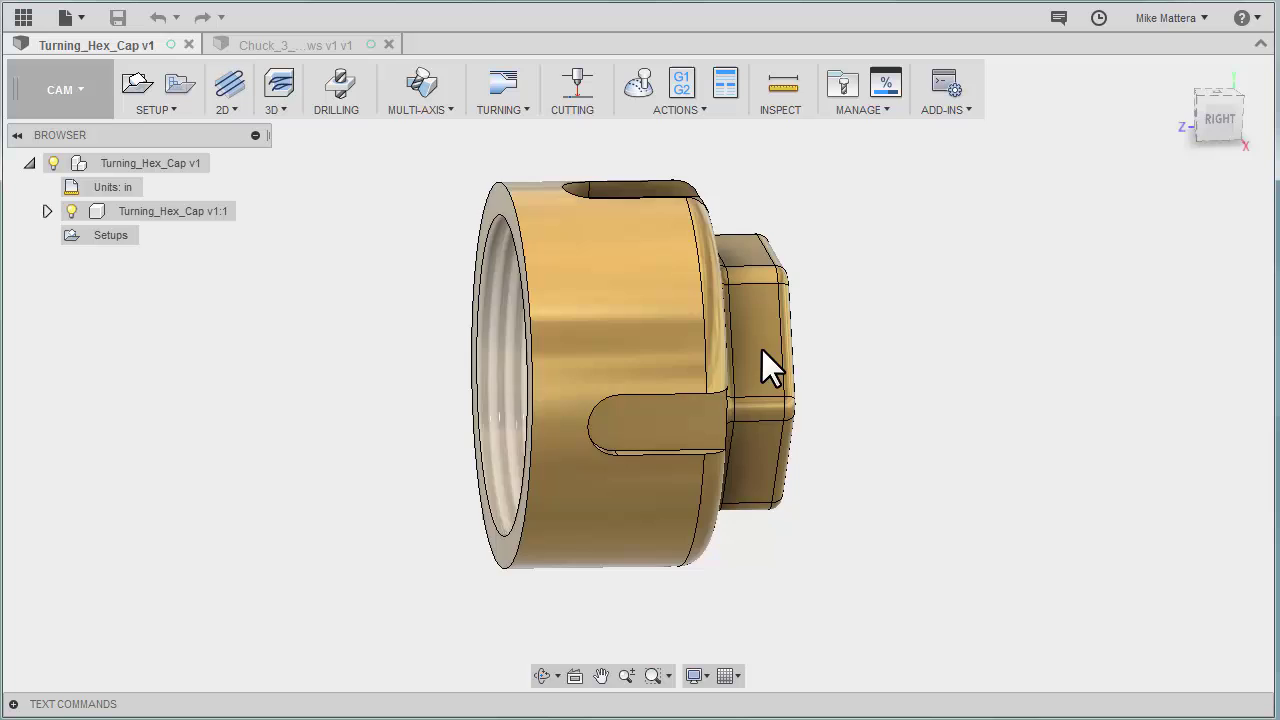
{"action": "middle_click_drag", "start_coordinate": [762, 350], "coordinate": [665, 340], "text": "shift"}
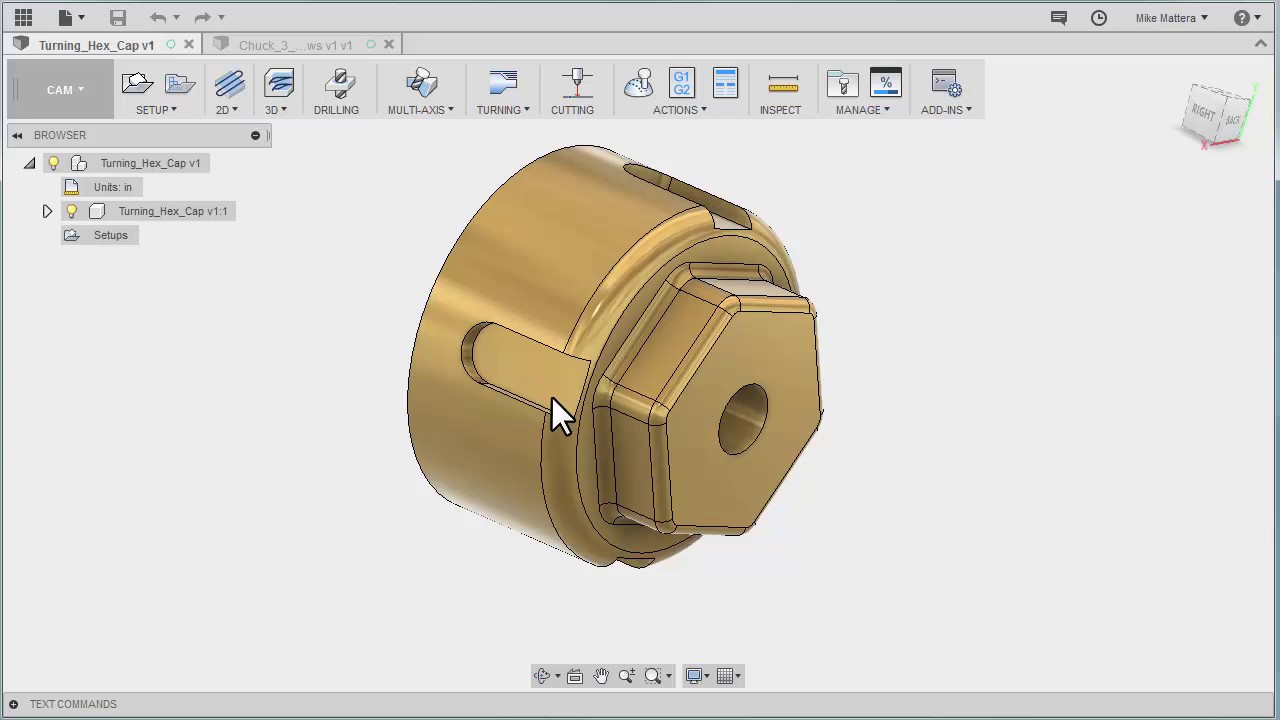
{"action": "middle_click_drag", "start_coordinate": [552, 398], "coordinate": [557, 386], "text": "shift"}
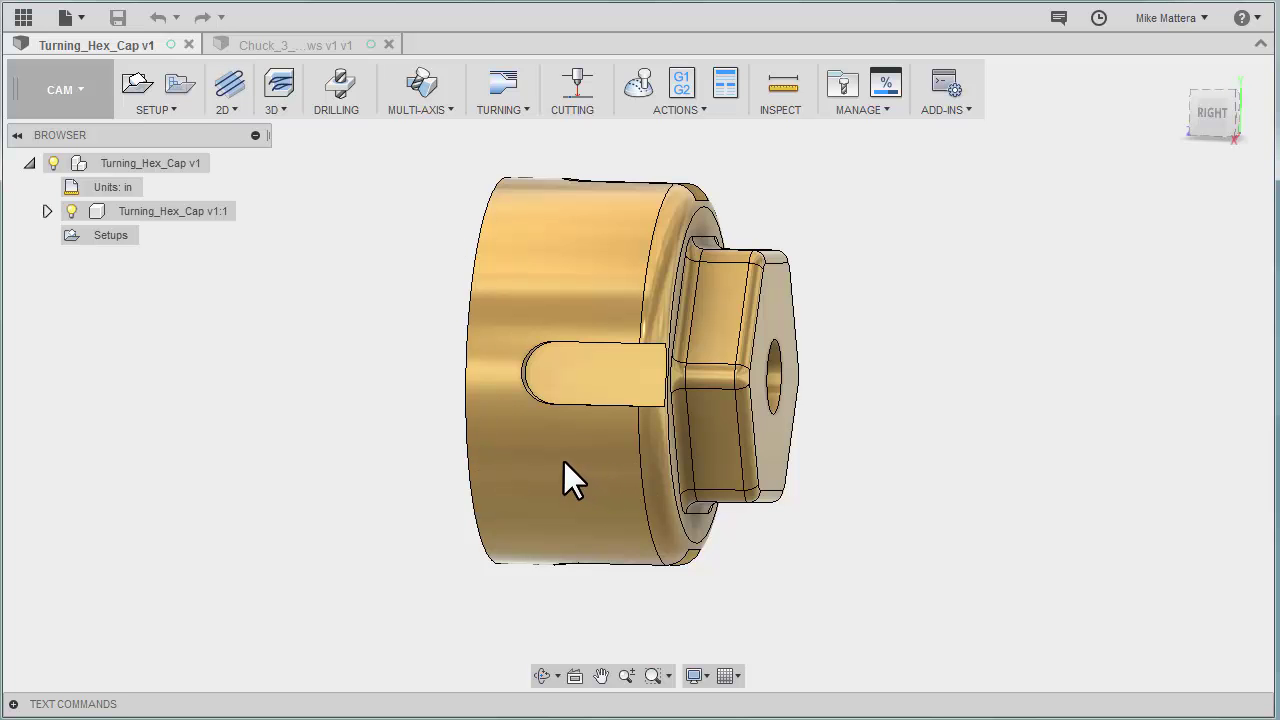
{"action": "middle_click_drag", "start_coordinate": [564, 464], "coordinate": [692, 408], "text": "shift"}
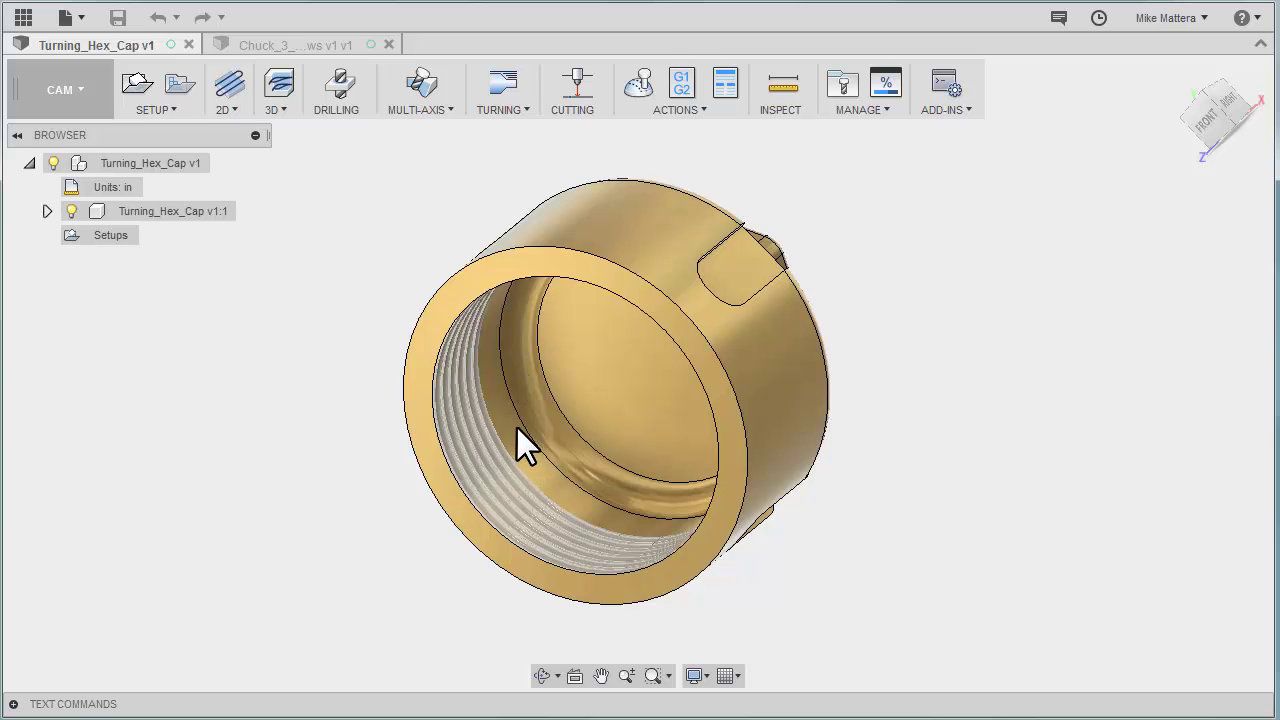
{"action": "middle_click_drag", "start_coordinate": [517, 428], "coordinate": [367, 468], "text": "shift"}
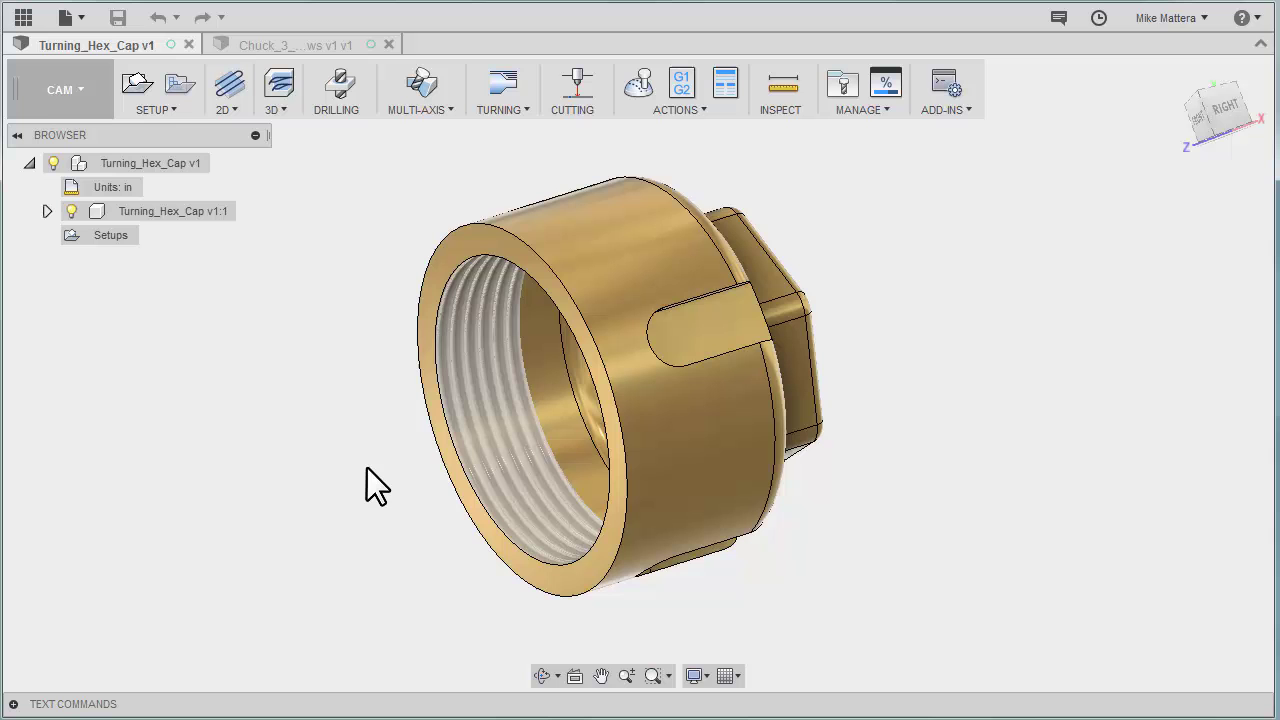
In the Model workspace, extrude the cap's front ring face 2.00 in as a new body.
{"action": "left_click", "coordinate": [59, 90]}
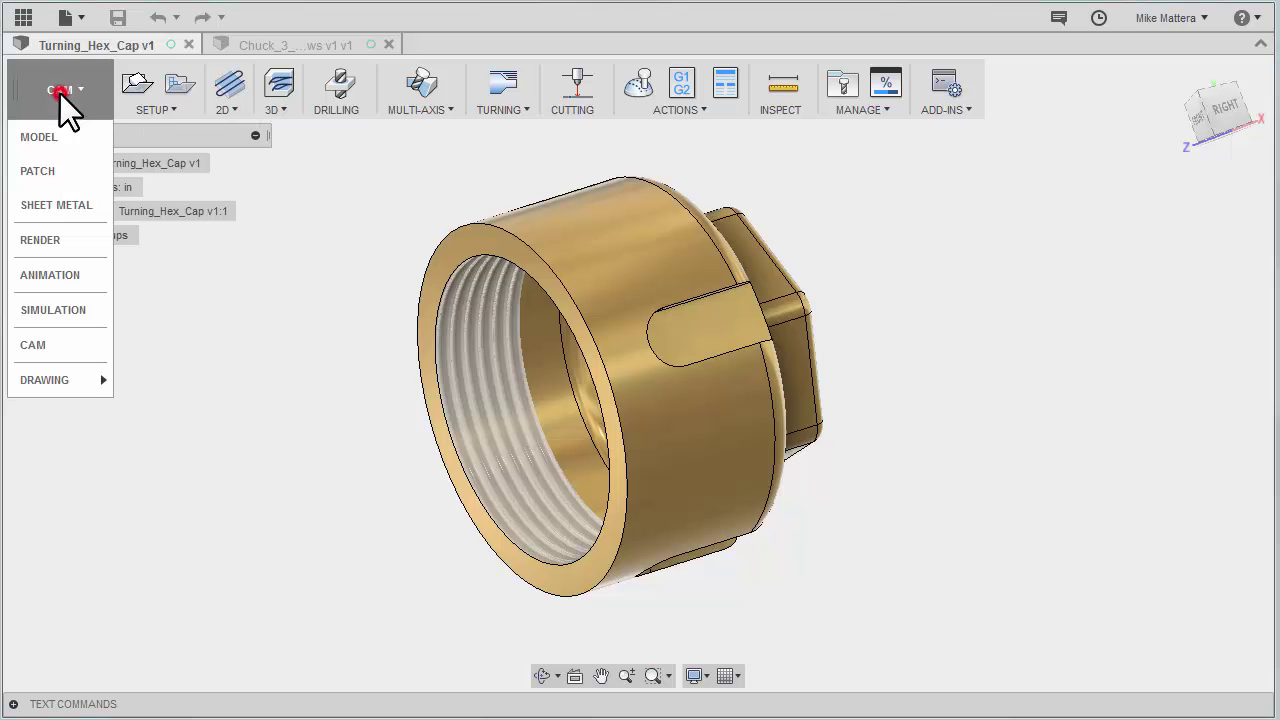
{"action": "left_click", "coordinate": [43, 137]}
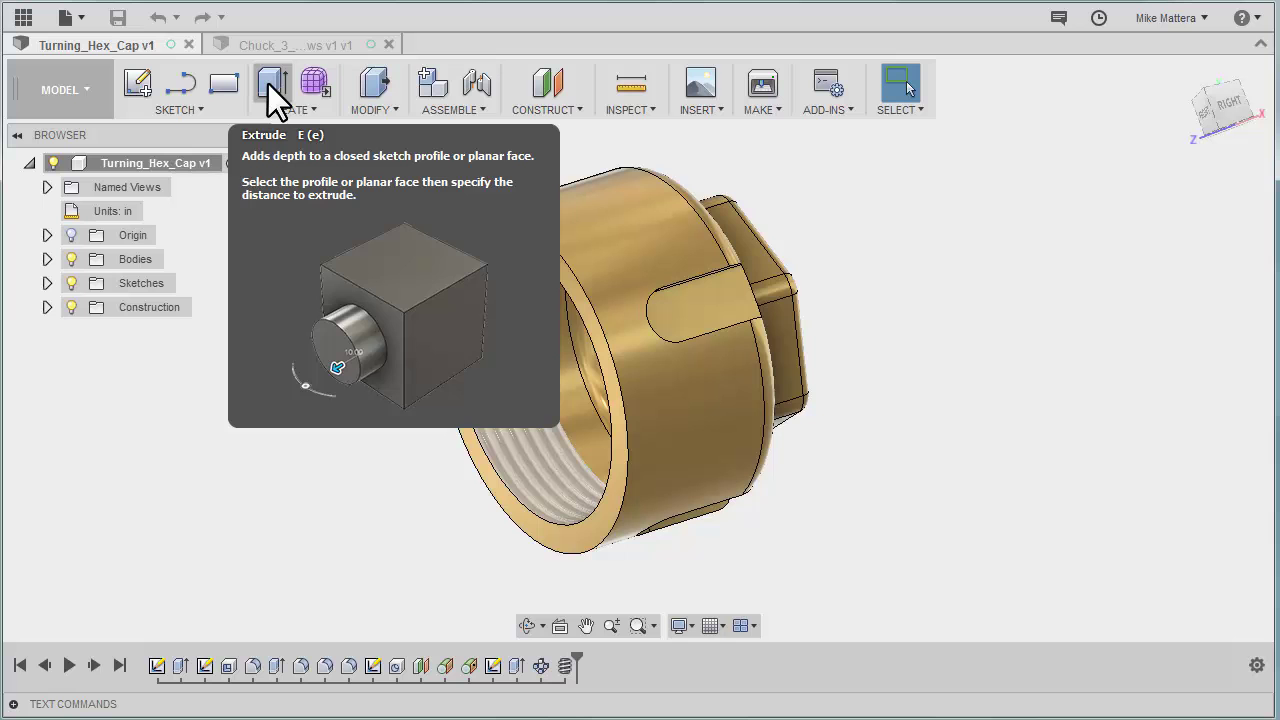
{"action": "left_click", "coordinate": [268, 84]}
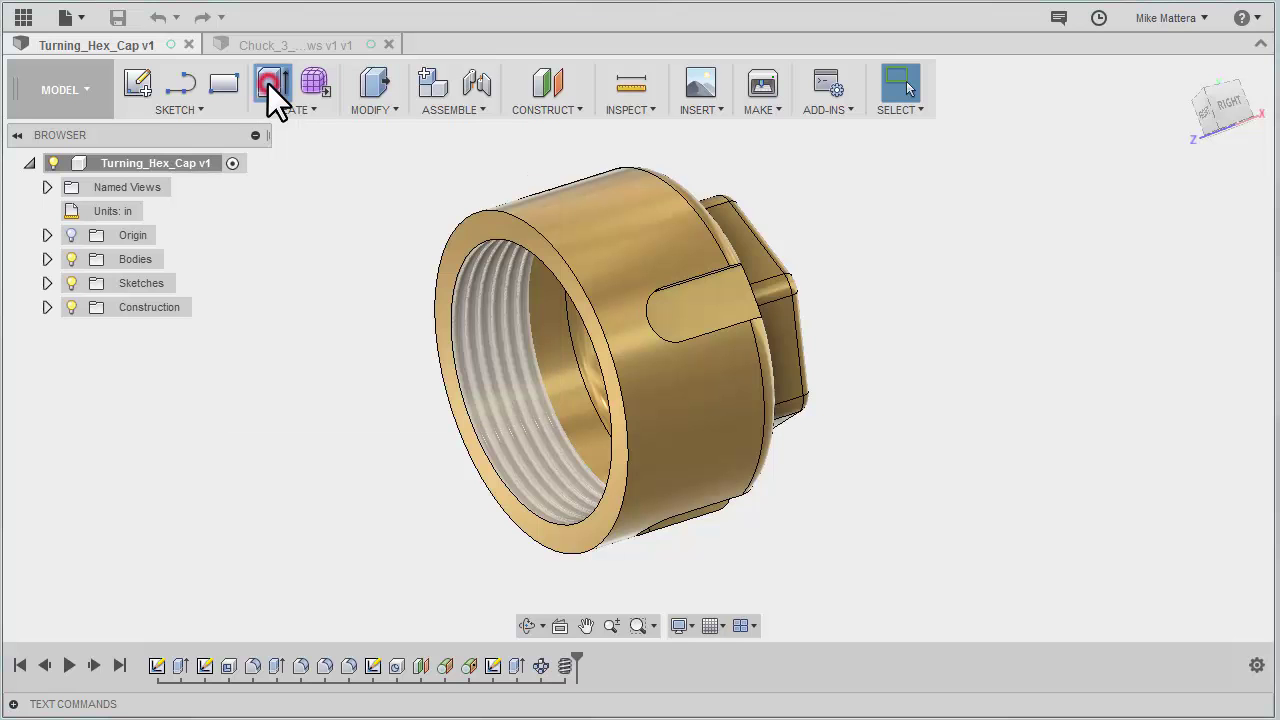
{"action": "left_click", "coordinate": [475, 237]}
{"action": "left_click_drag", "start_coordinate": [476, 238], "coordinate": [298, 290]}
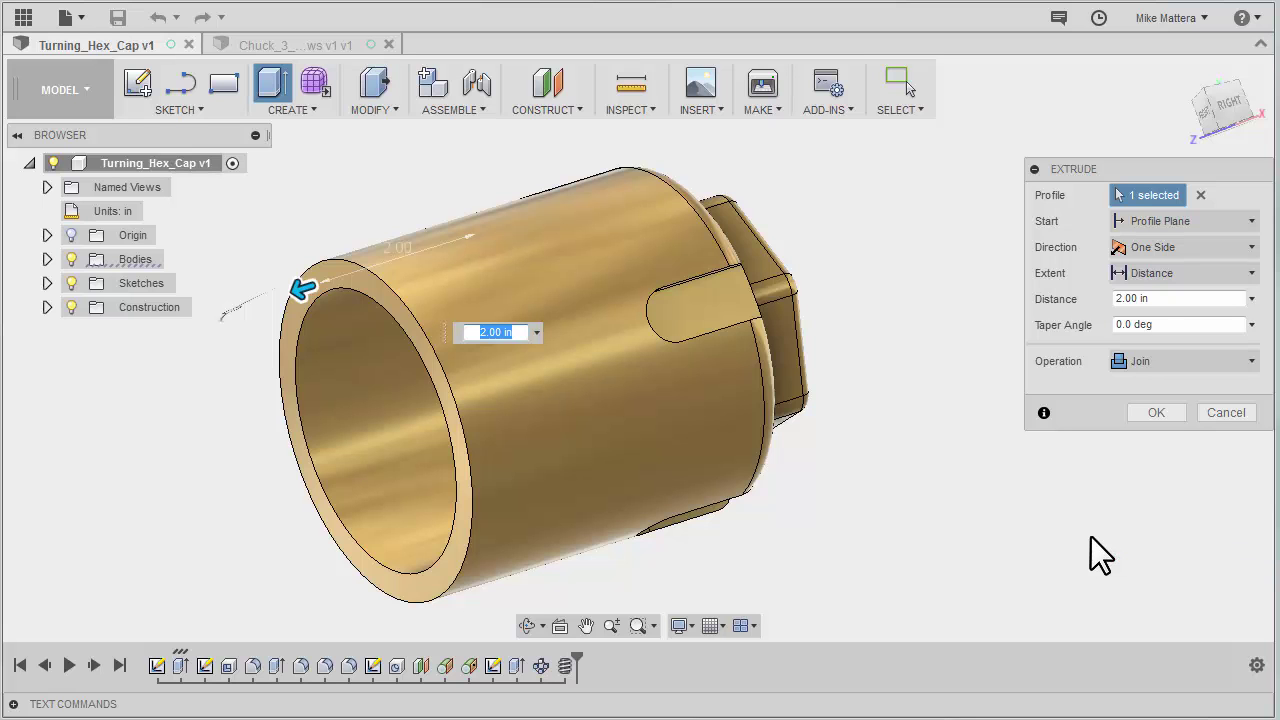
{"action": "left_click", "coordinate": [1152, 365]}
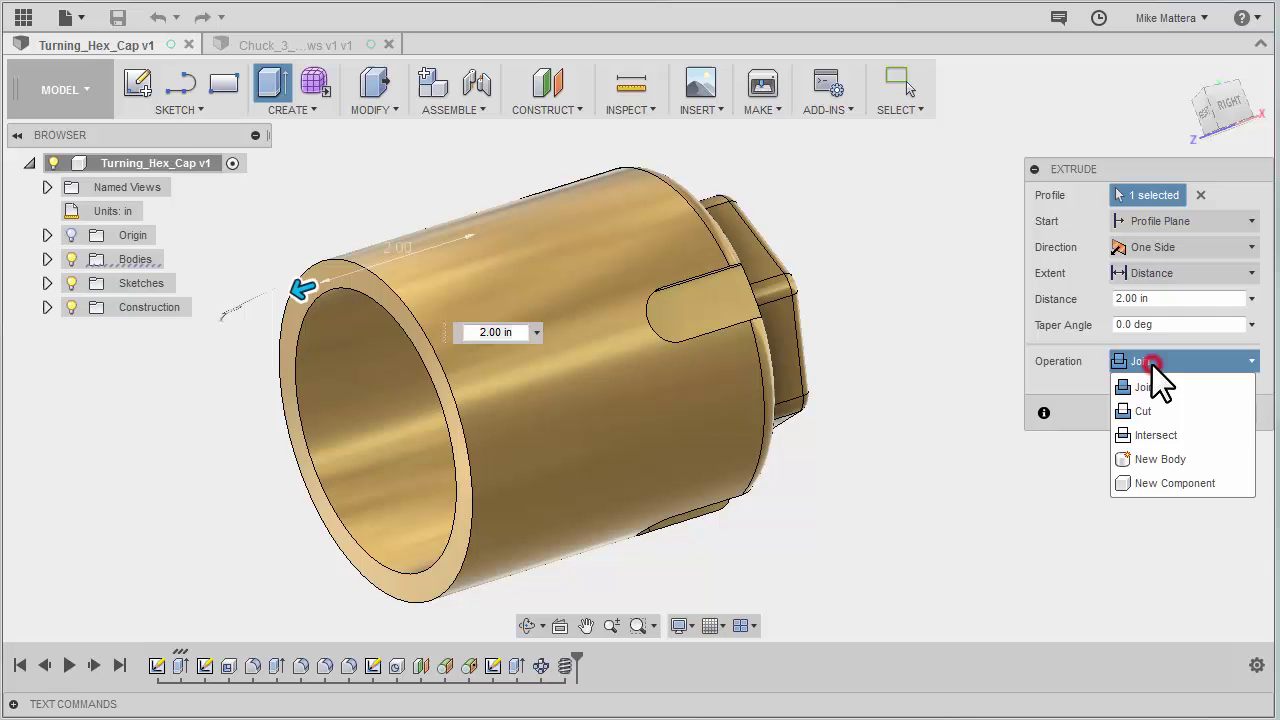
{"action": "left_click", "coordinate": [1165, 459]}
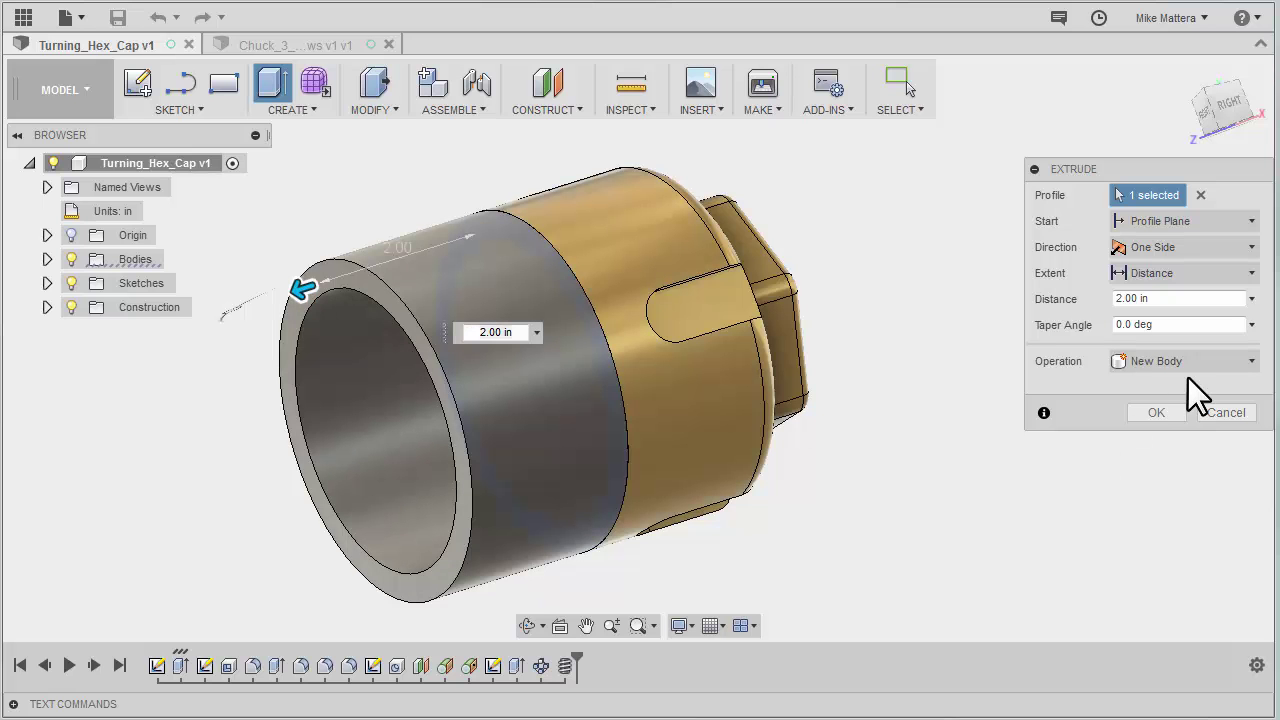
{"action": "left_click", "coordinate": [1157, 413]}
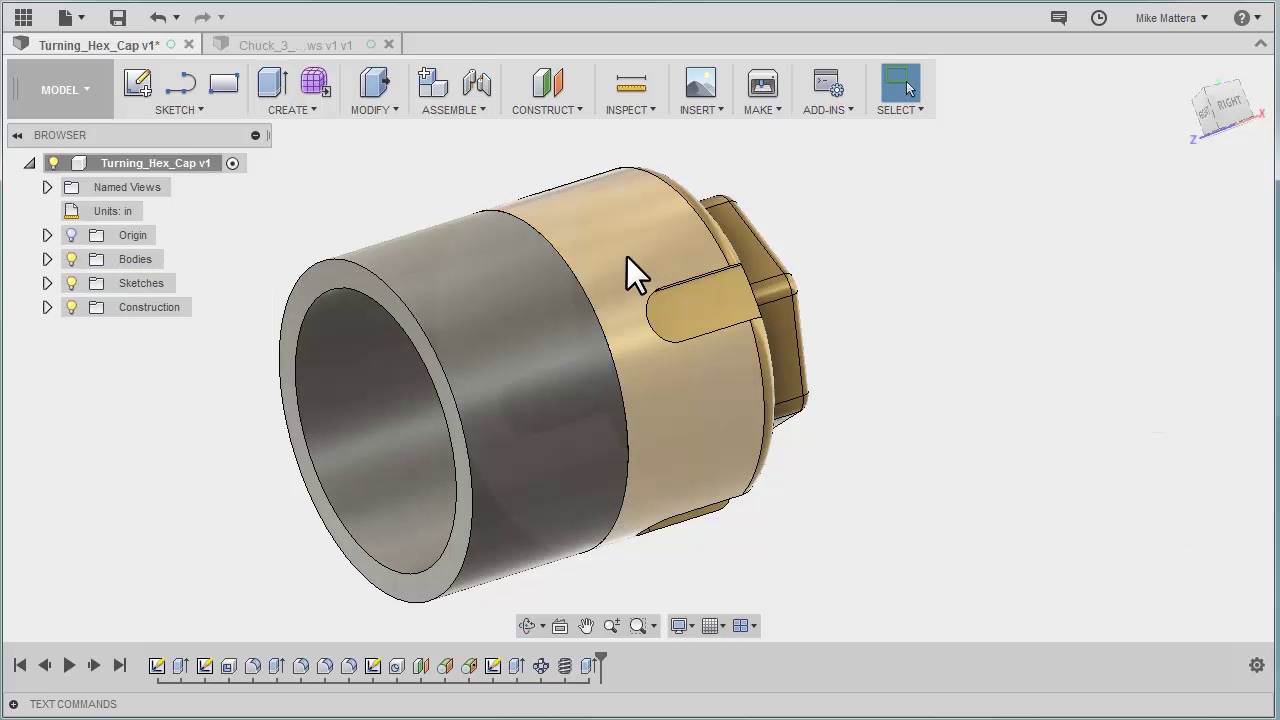
Apply the Brass - Polished appearance to the grey extruded stock body.
{"action": "right_click", "coordinate": [893, 213]}
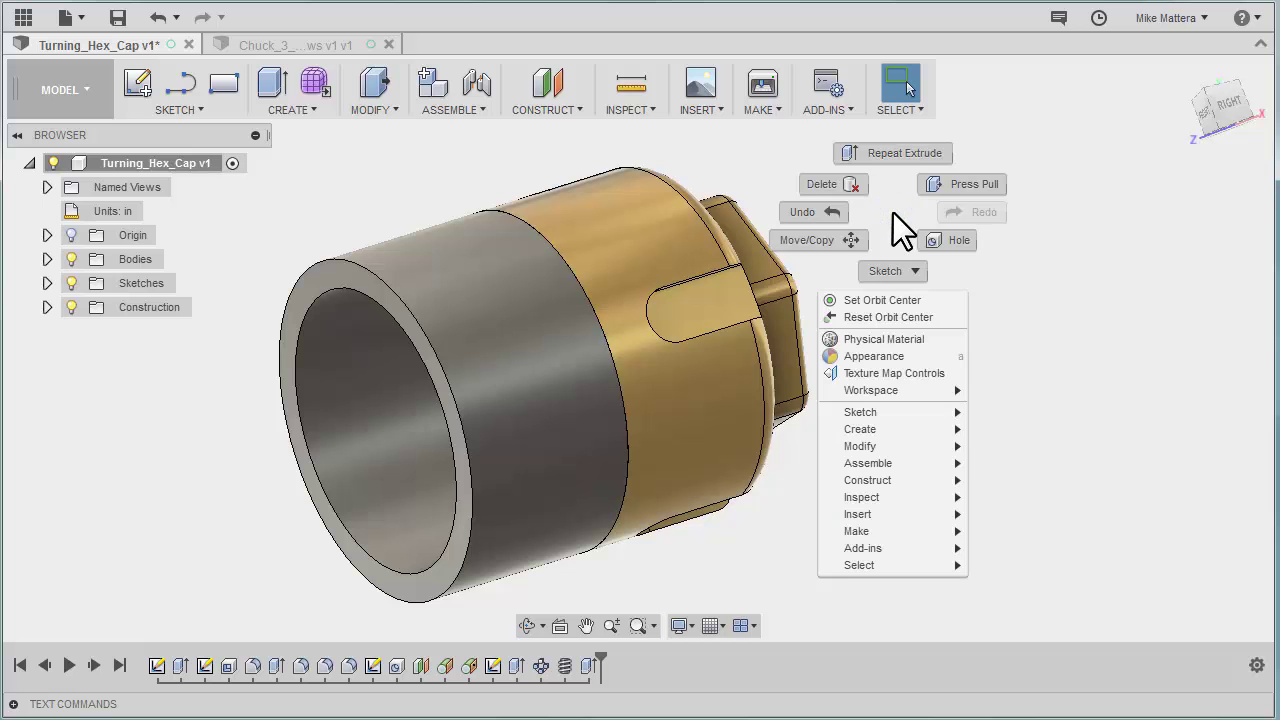
{"action": "left_click", "coordinate": [868, 357]}
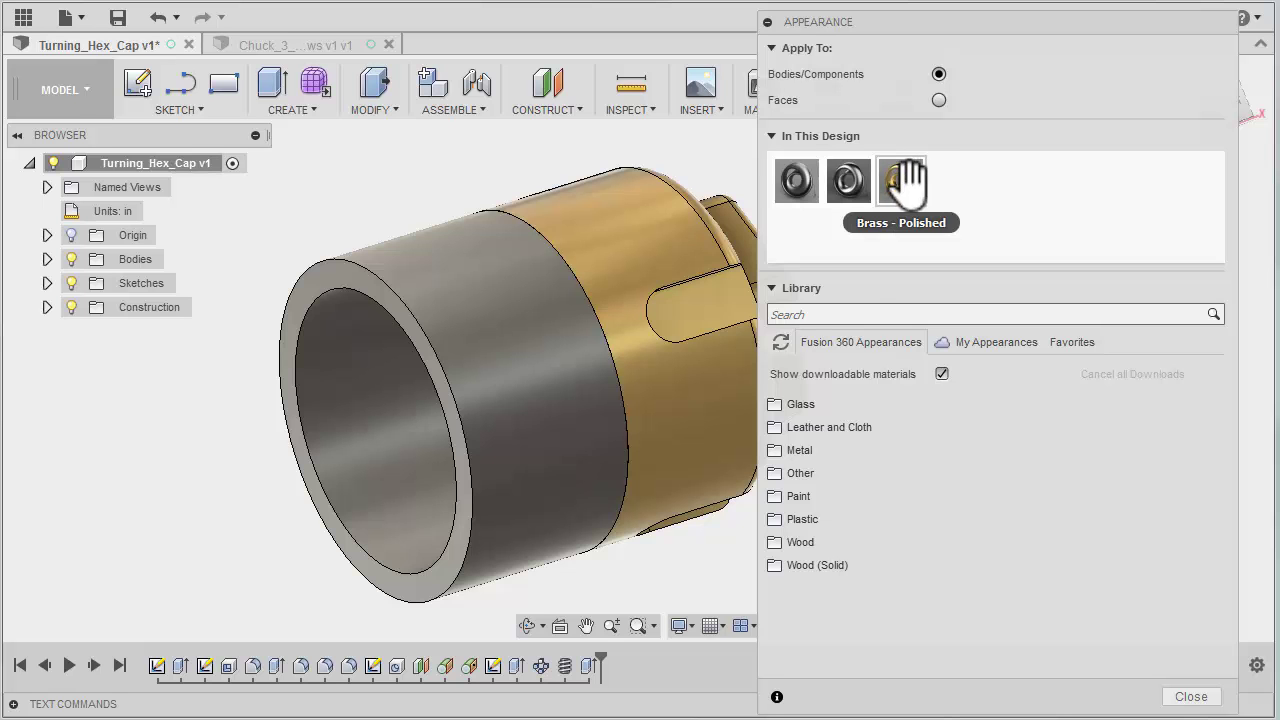
{"action": "left_click_drag", "start_coordinate": [905, 180], "coordinate": [454, 263]}
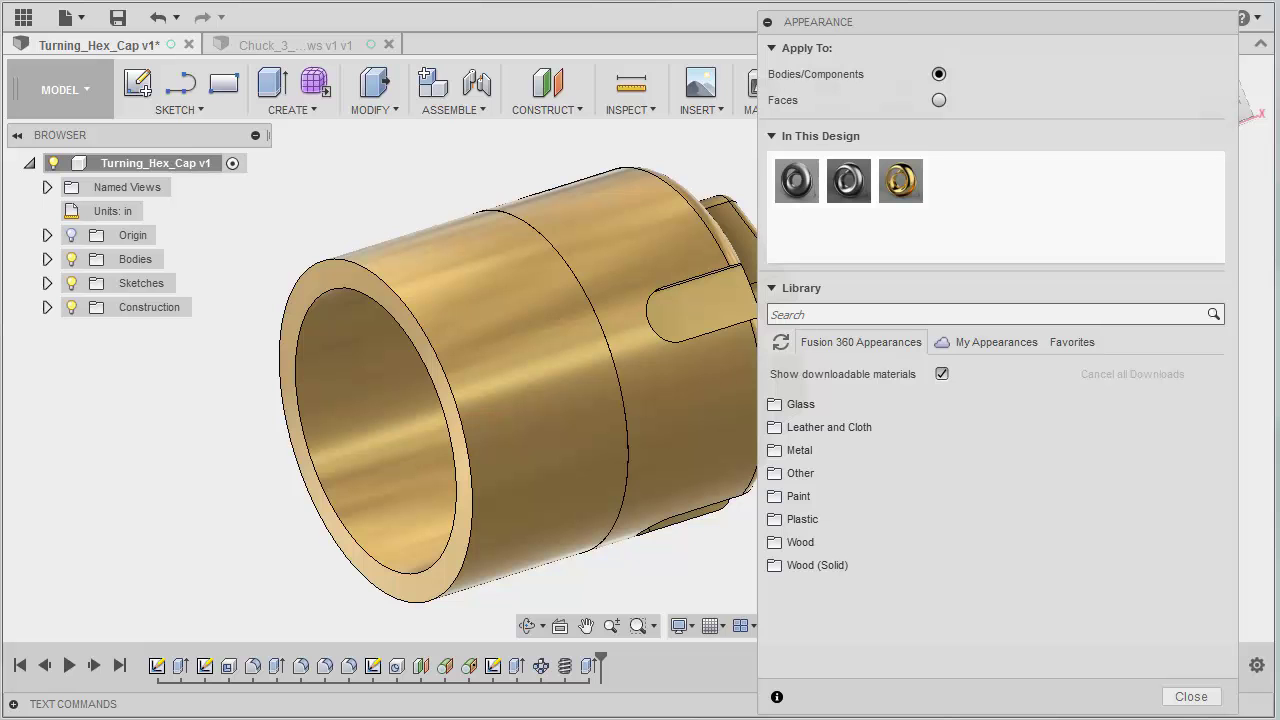
{"action": "left_click", "coordinate": [1191, 696]}
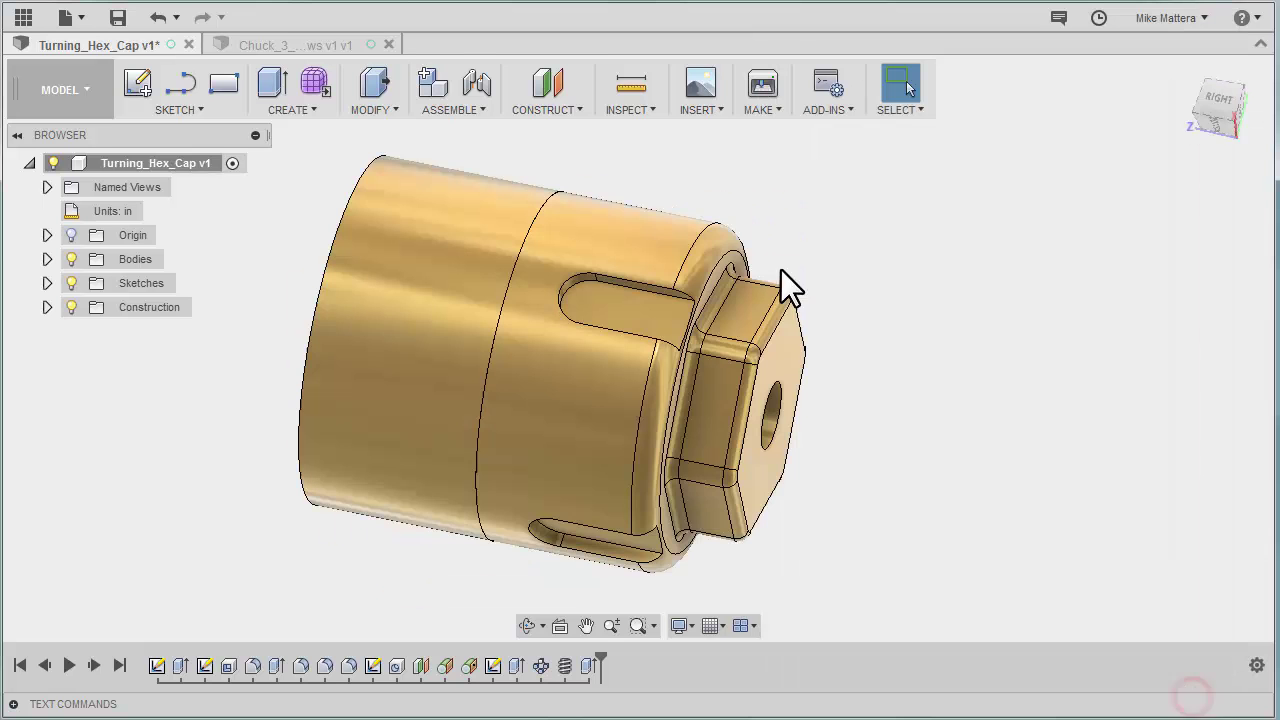
Close the chuck tab and insert Chuck_3_ Soft_Jaws v1 into the hex cap design.
{"action": "left_click", "coordinate": [310, 47]}
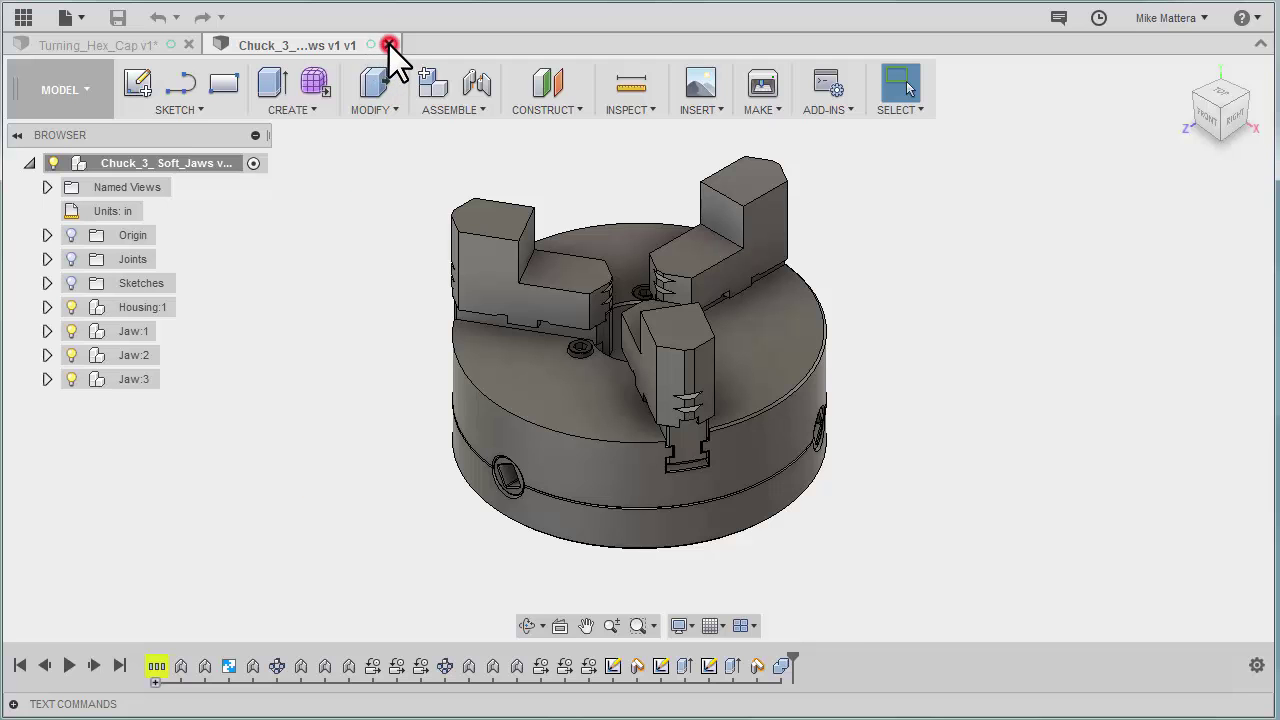
{"action": "left_click", "coordinate": [389, 45]}
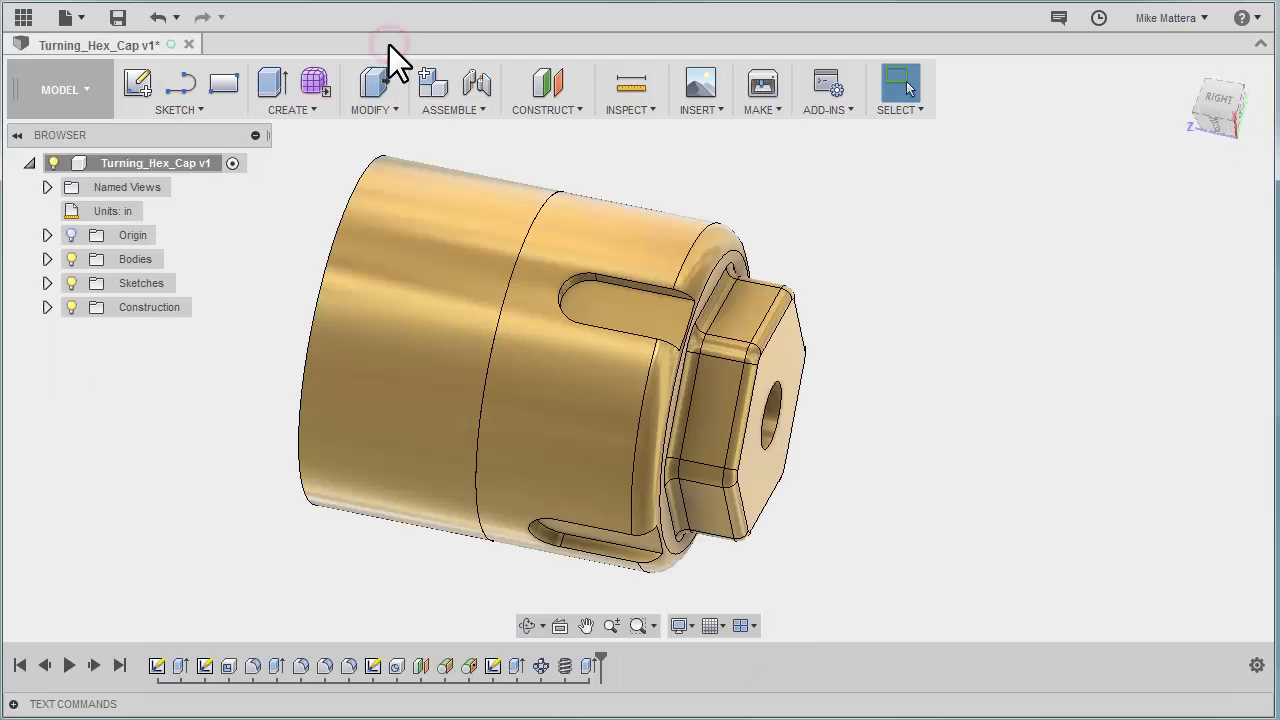
{"action": "left_click", "coordinate": [23, 17]}
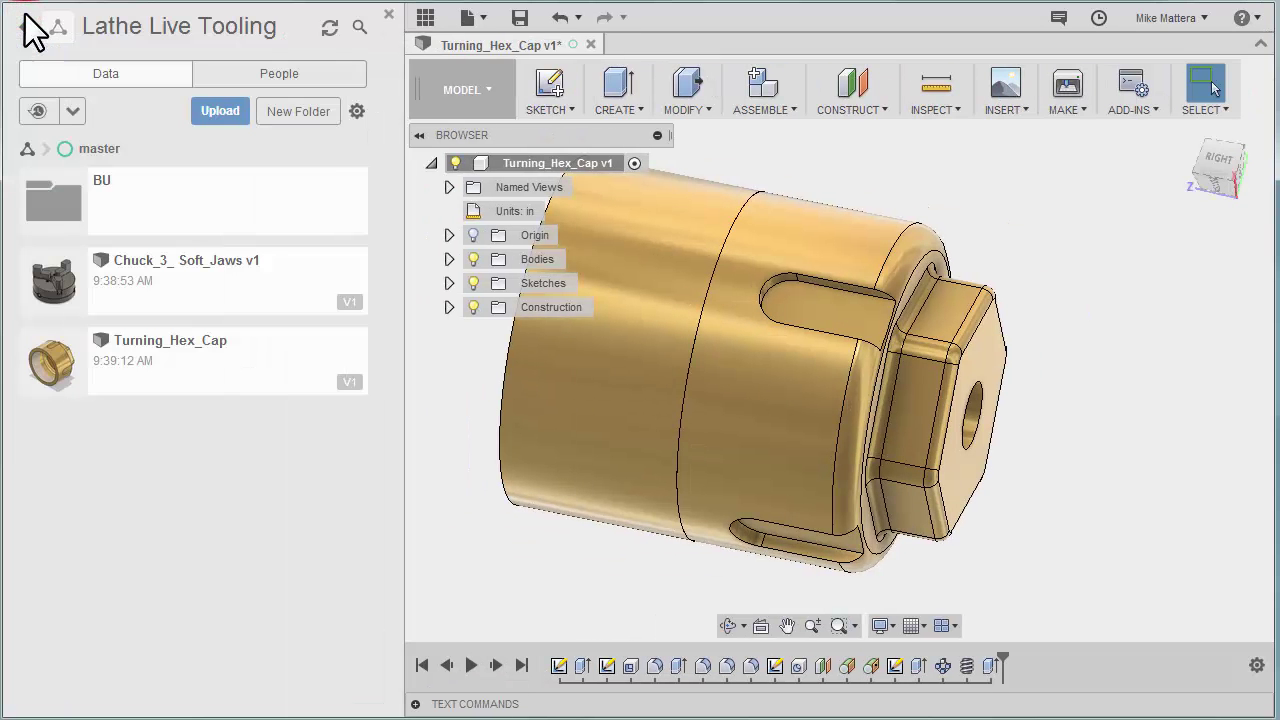
{"action": "left_click", "coordinate": [124, 262]}
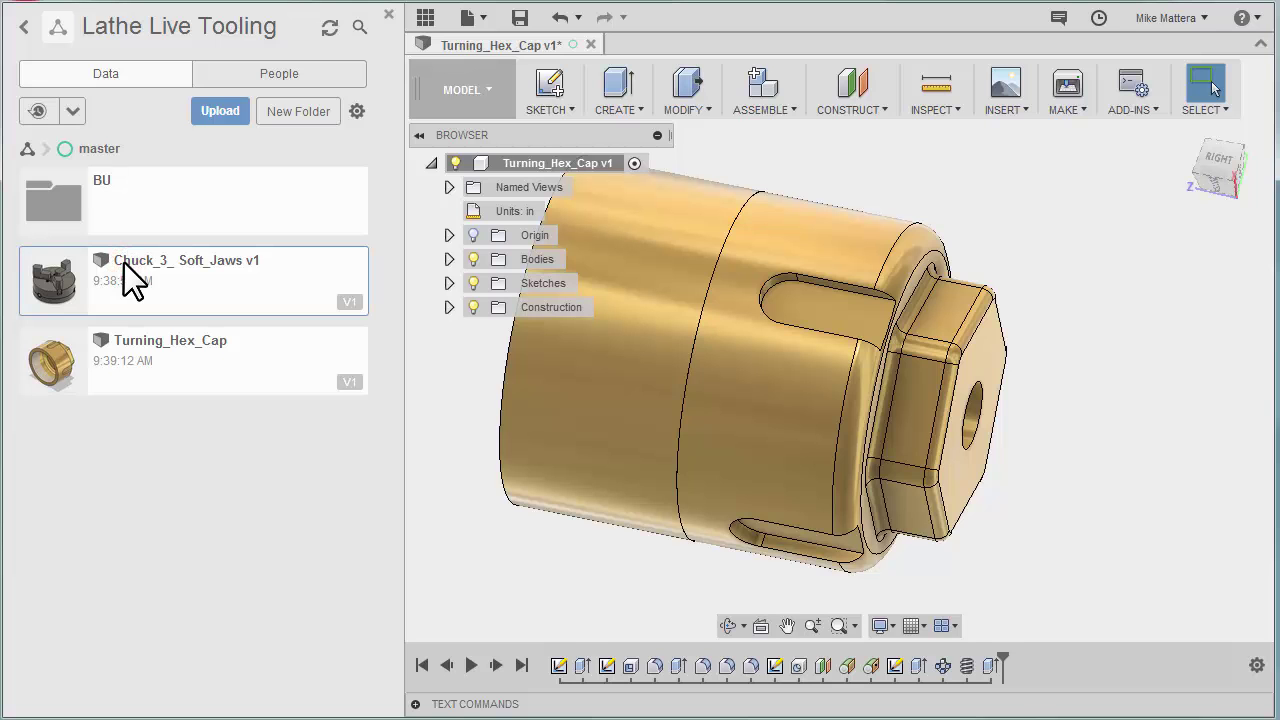
{"action": "right_click", "coordinate": [124, 262]}
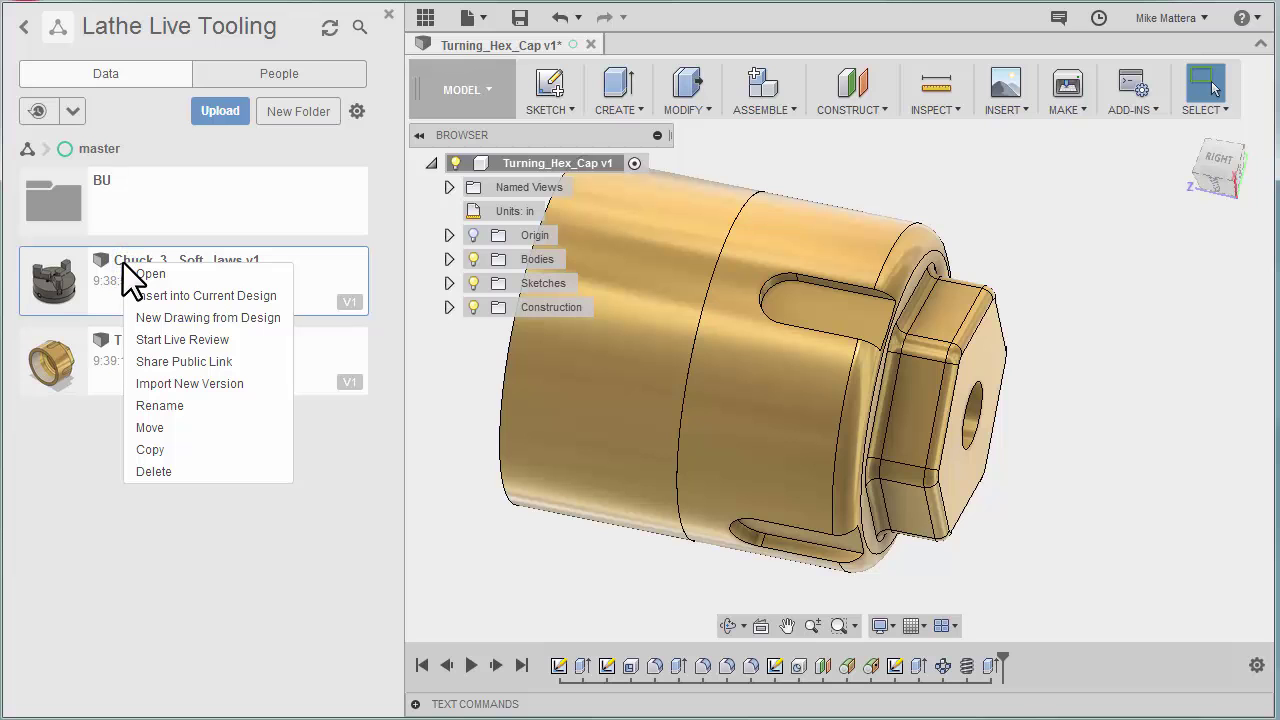
{"action": "left_click", "coordinate": [213, 299]}
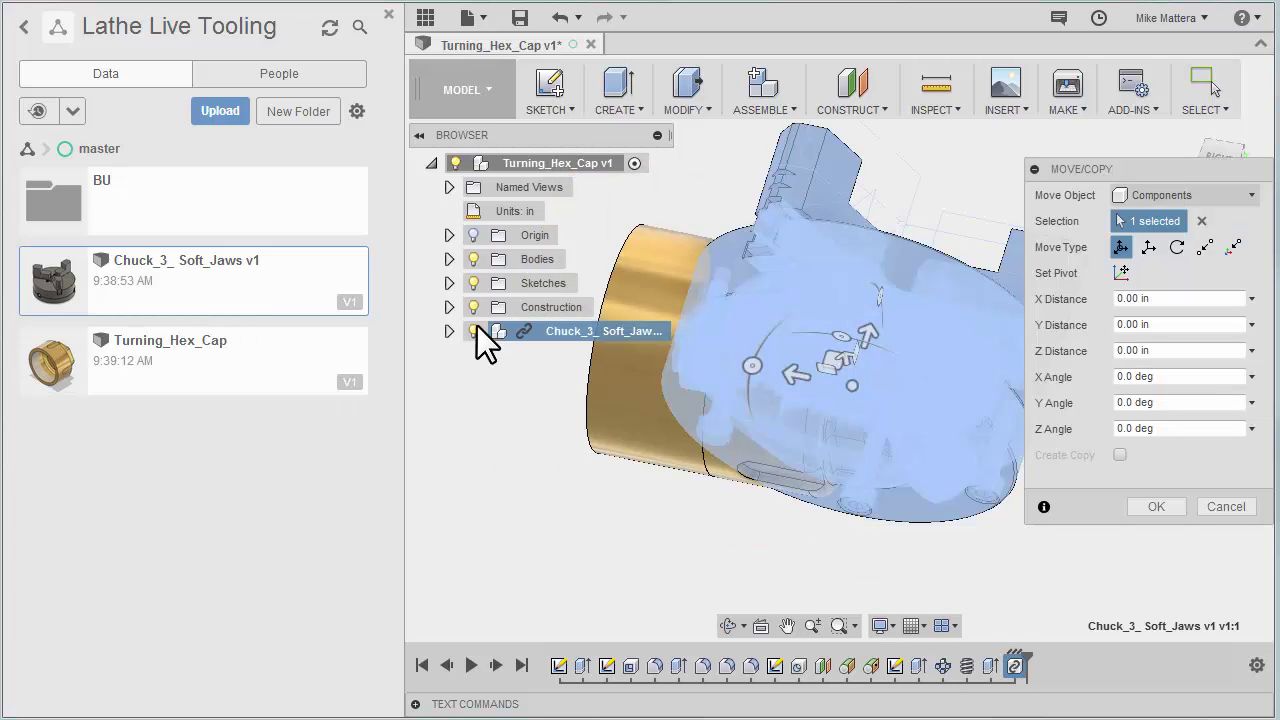
Rotate the inserted chuck -90 degrees about X and move it -6.00 in along Y.
{"action": "left_click", "coordinate": [427, 17]}
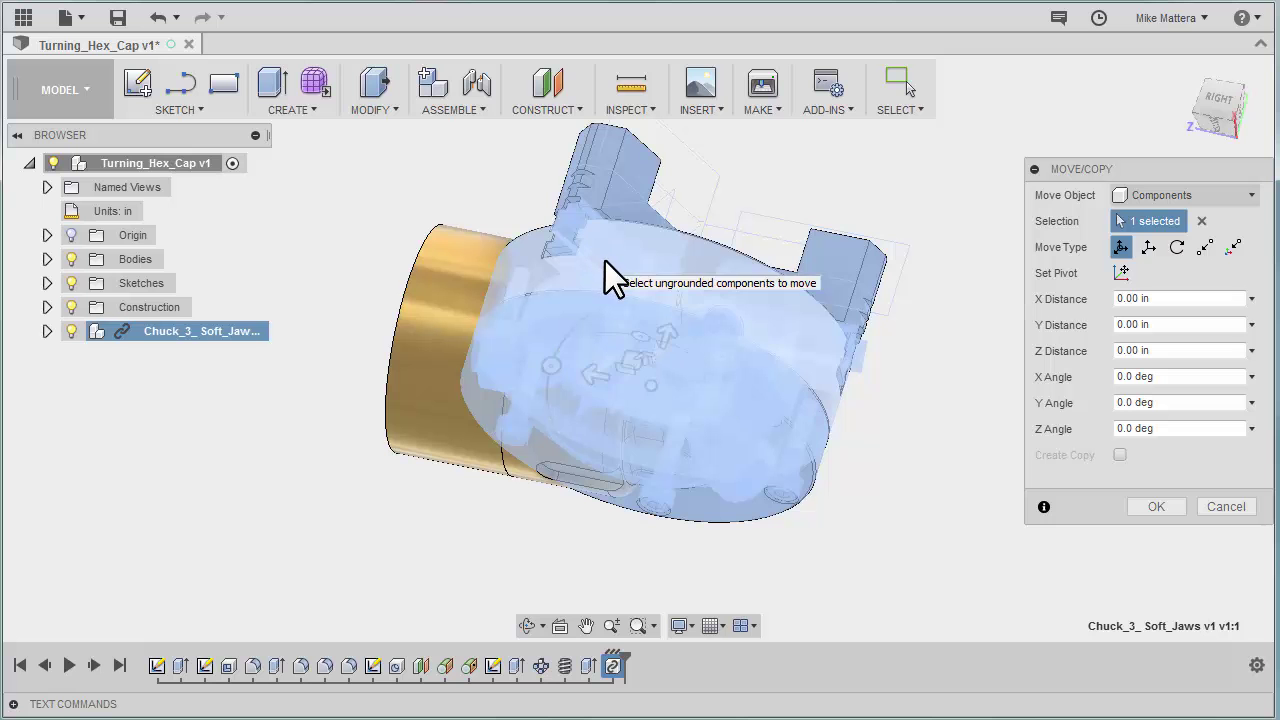
{"action": "middle_click_drag", "start_coordinate": [605, 261], "coordinate": [609, 371], "text": "shift"}
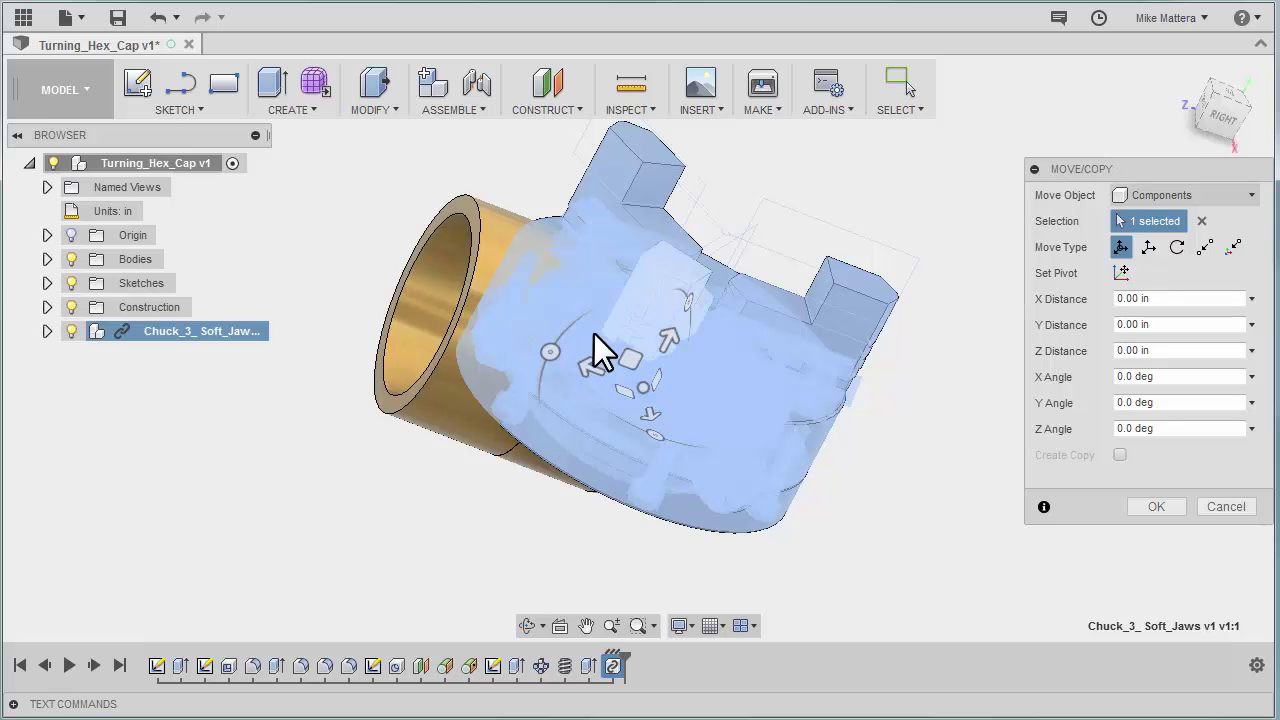
{"action": "left_click_drag", "start_coordinate": [550, 355], "coordinate": [688, 298]}
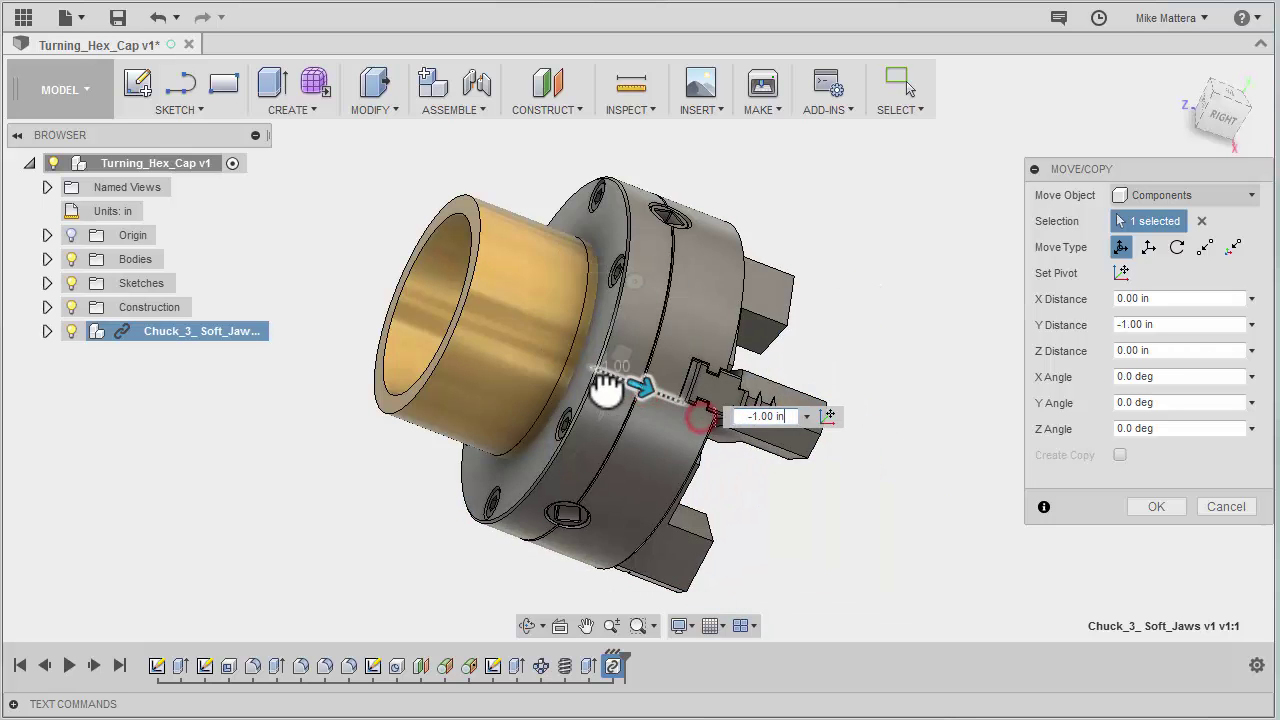
{"action": "left_click_drag", "start_coordinate": [605, 388], "coordinate": [374, 309]}
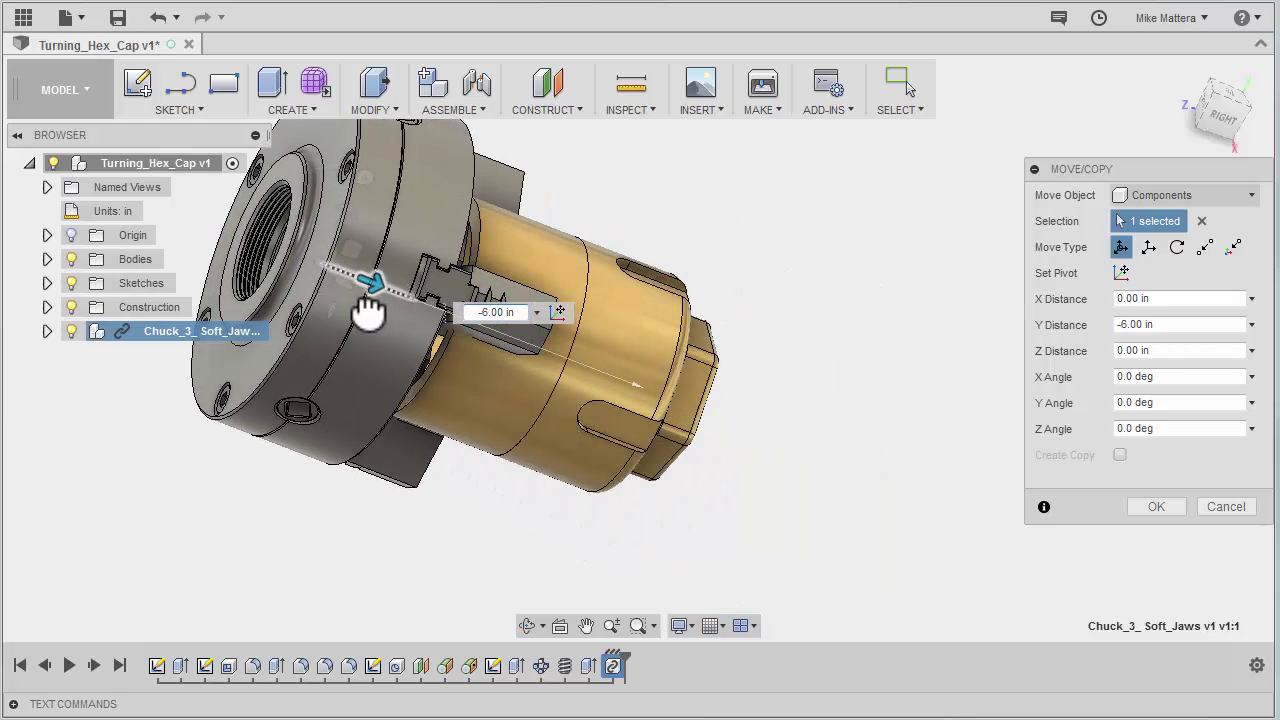
Set the chuck's Y Distance to -6.30 in from the right view and confirm the move.
{"action": "left_click", "coordinate": [1233, 136]}
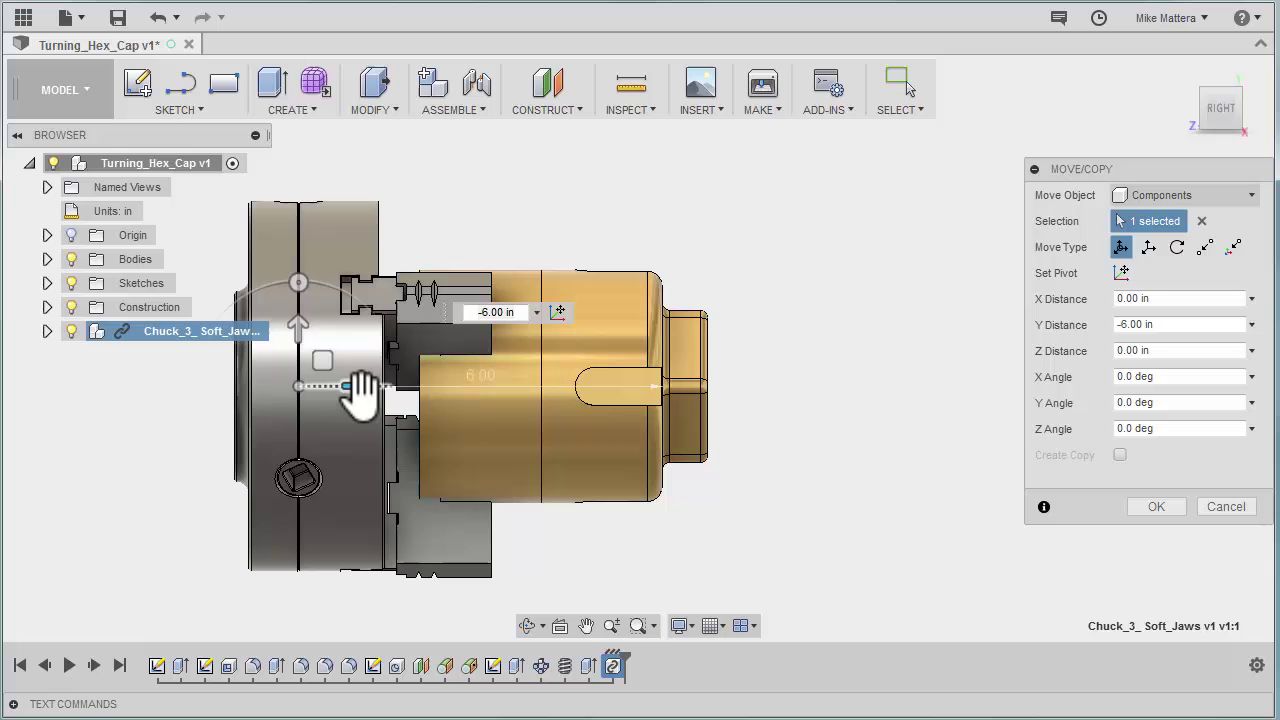
{"action": "mouse_move", "coordinate": [360, 390]}
{"action": "left_mouse_down"}
{"action": "mouse_move", "coordinate": [320, 391]}
{"action": "mouse_move", "coordinate": [351, 396]}
{"action": "left_mouse_up"}
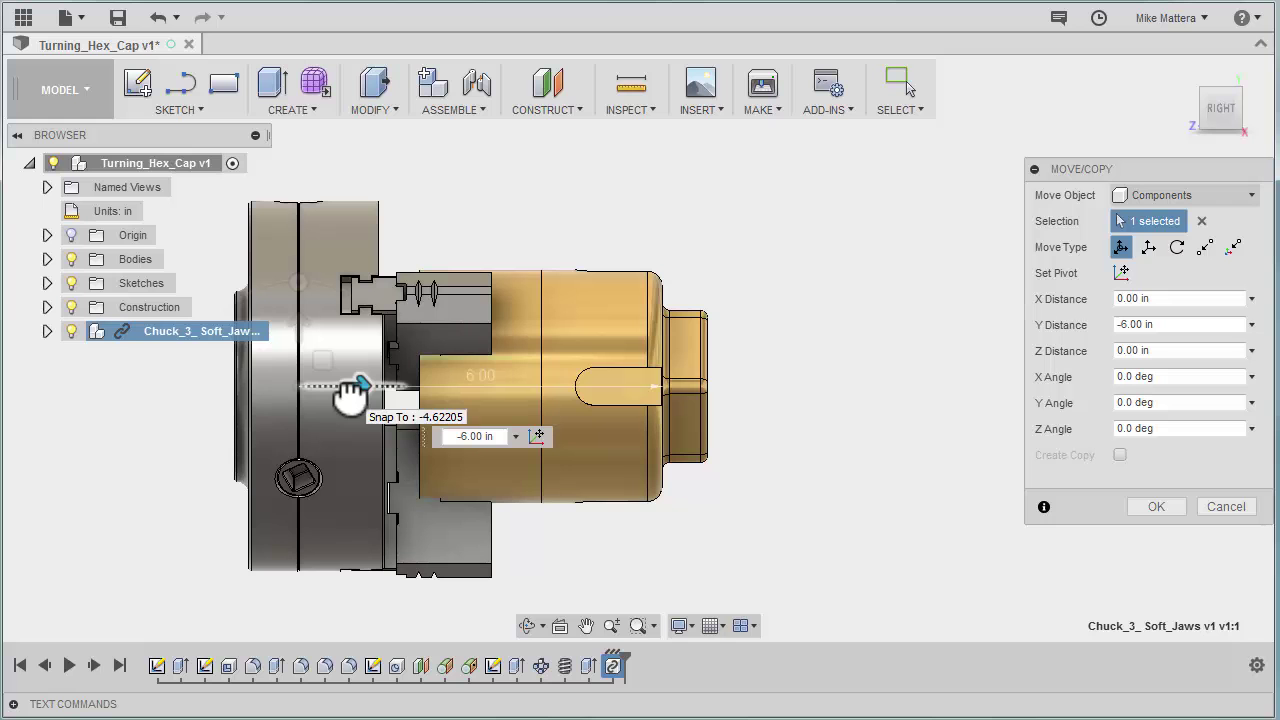
{"action": "mouse_move", "coordinate": [350, 396]}
{"action": "left_mouse_down"}
{"action": "mouse_move", "coordinate": [339, 394]}
{"action": "mouse_move", "coordinate": [351, 391]}
{"action": "left_mouse_up"}
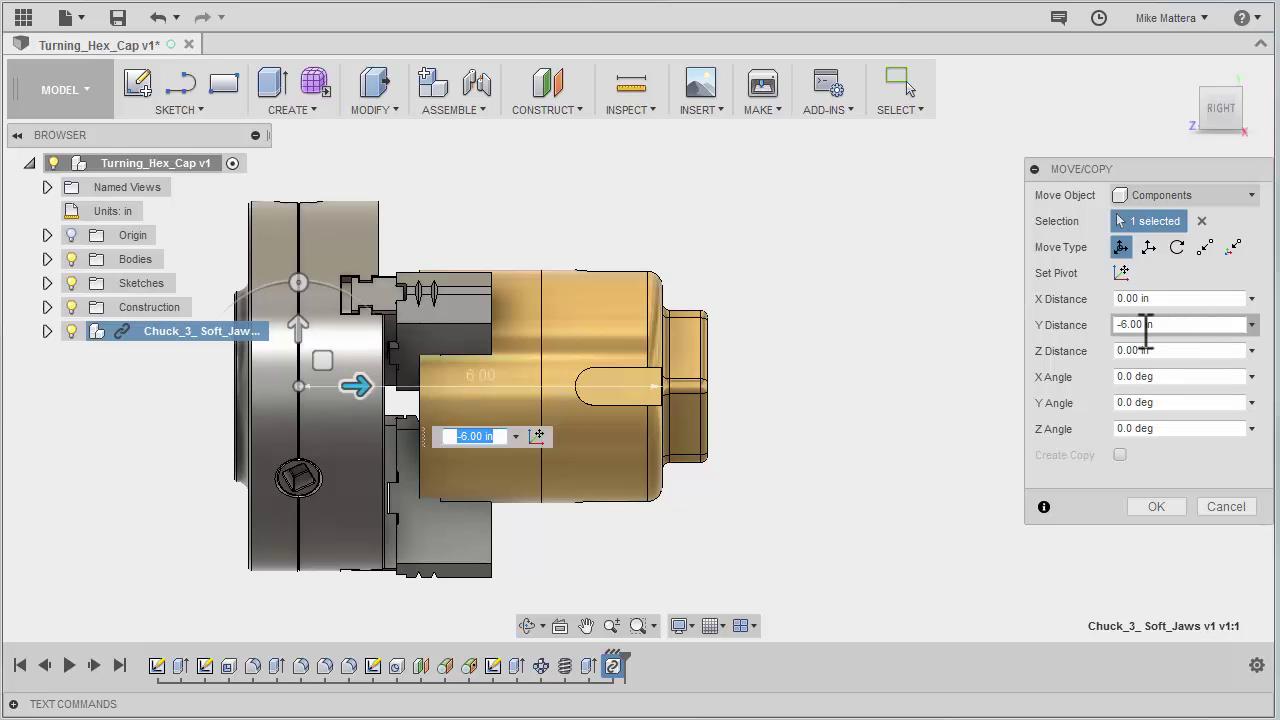
{"action": "left_click", "coordinate": [1230, 429]}
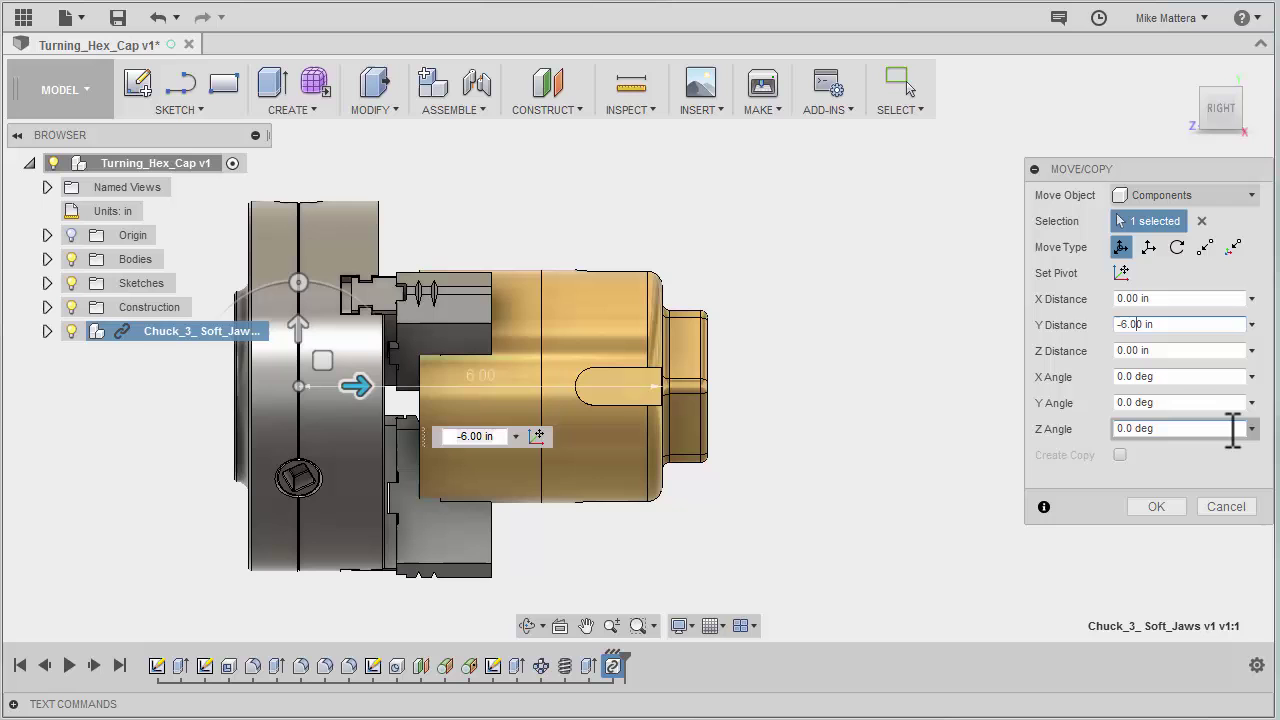
{"action": "key", "text": "BackSpace"}
{"action": "type", "text": "3"}
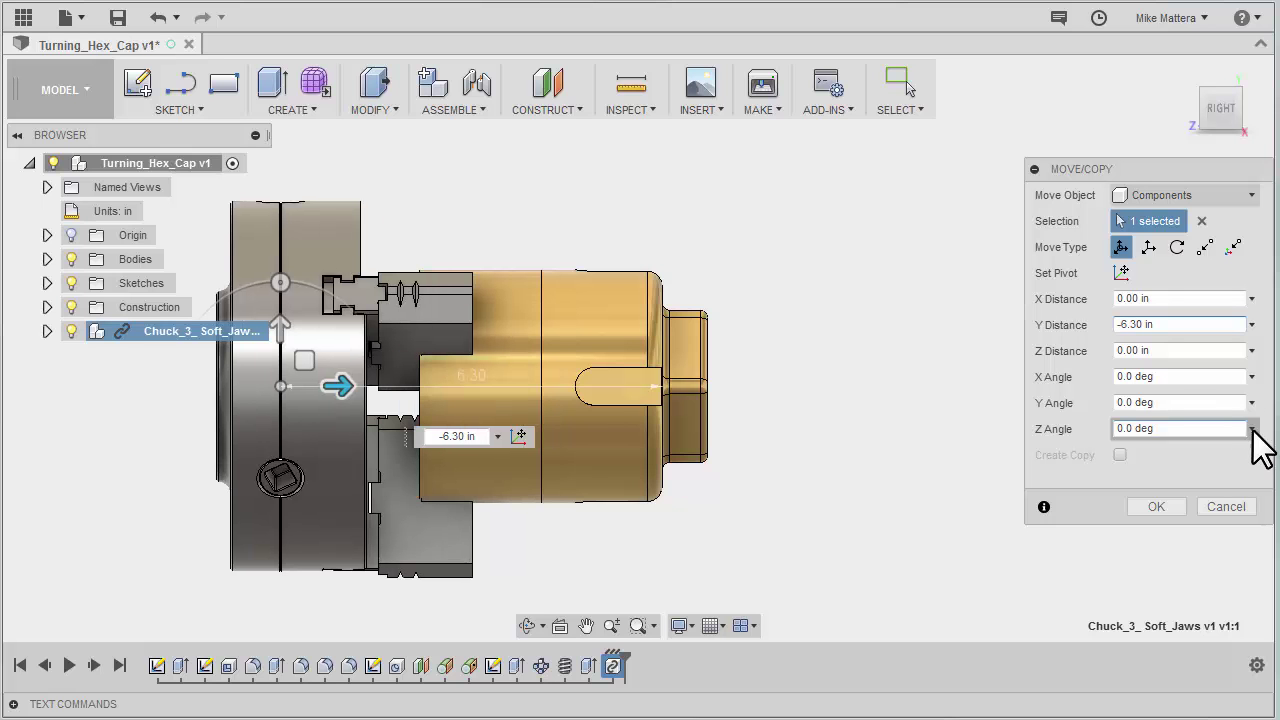
{"action": "middle_click_drag", "start_coordinate": [758, 409], "coordinate": [694, 403], "text": "shift"}
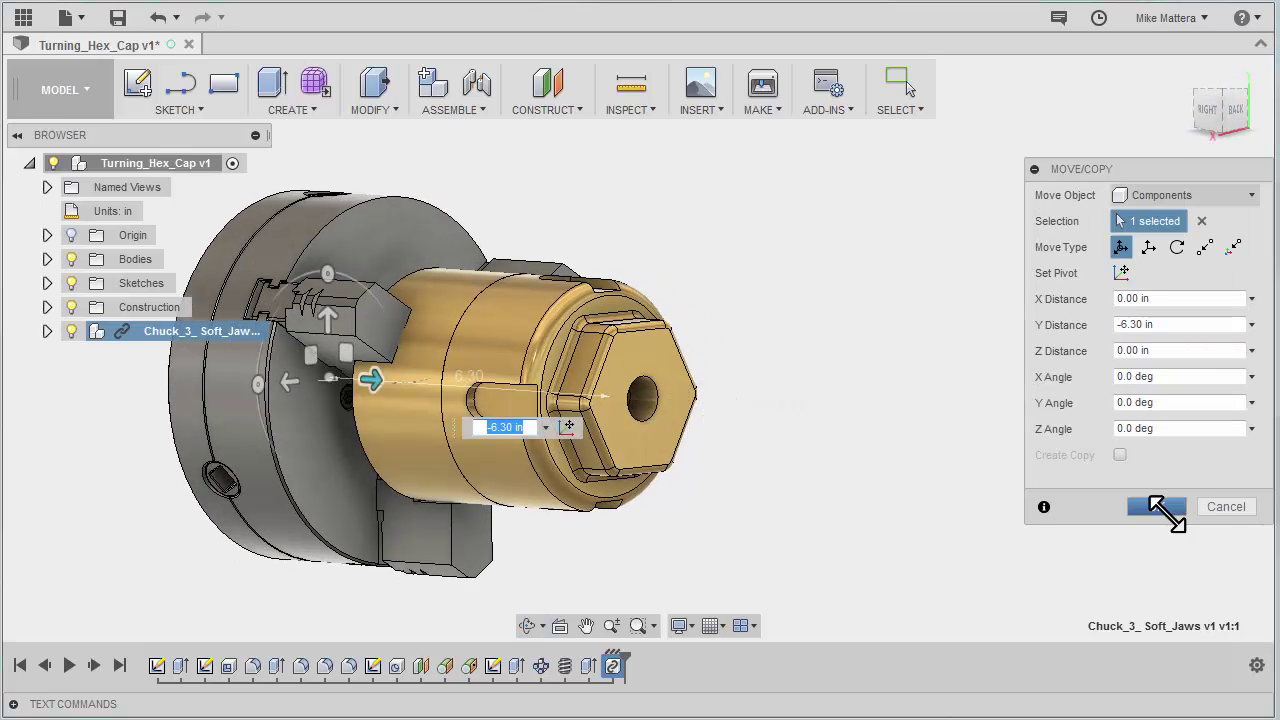
{"action": "left_click", "coordinate": [1157, 507]}
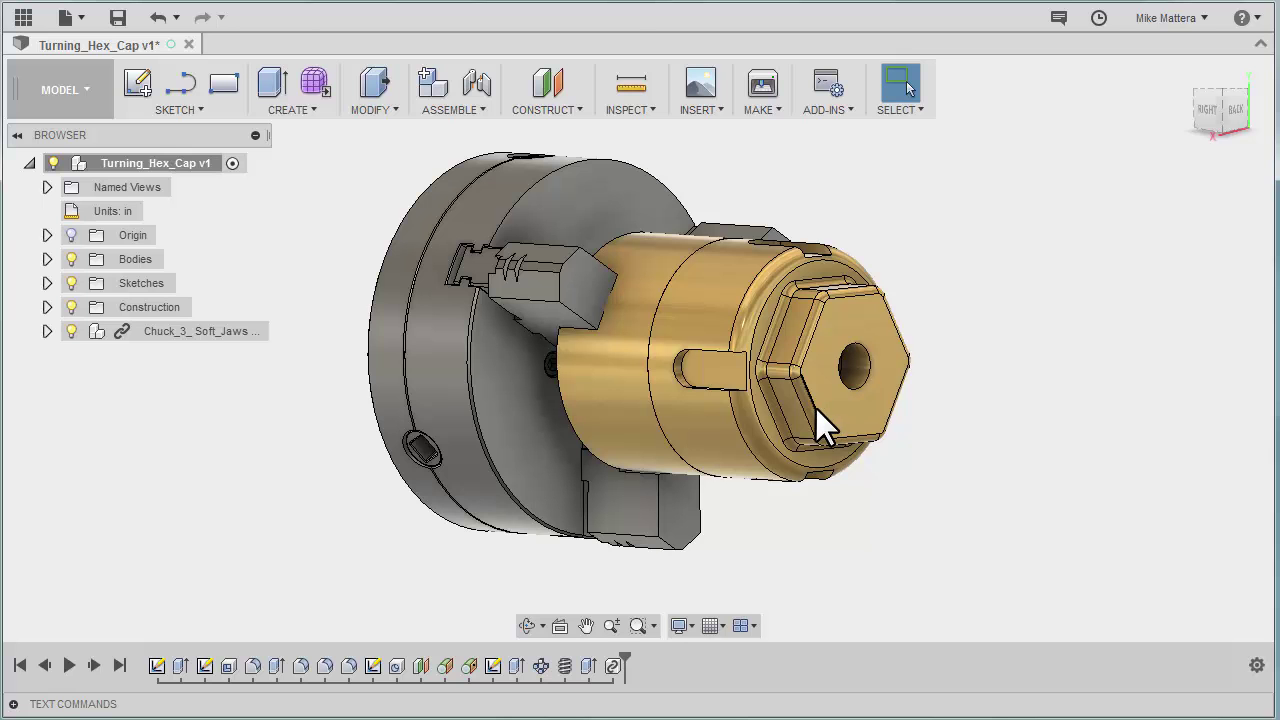
{"action": "left_click", "coordinate": [24, 18]}
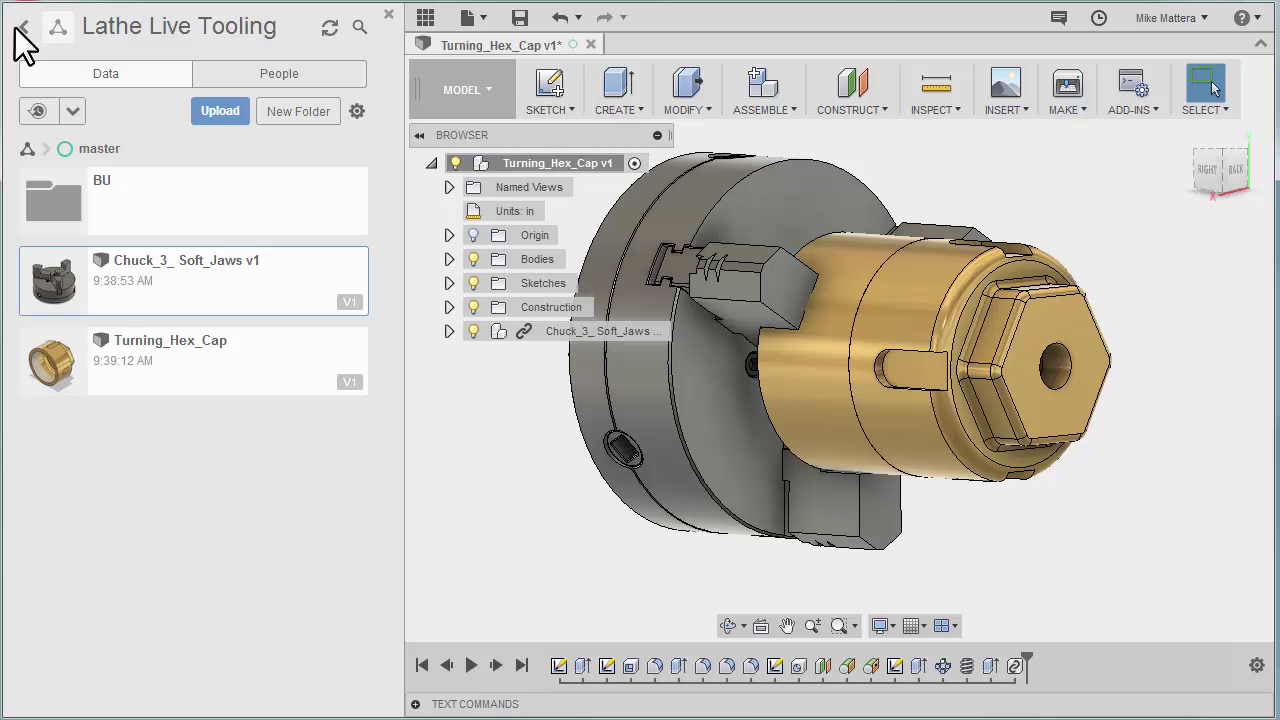
{"action": "left_click", "coordinate": [24, 28]}
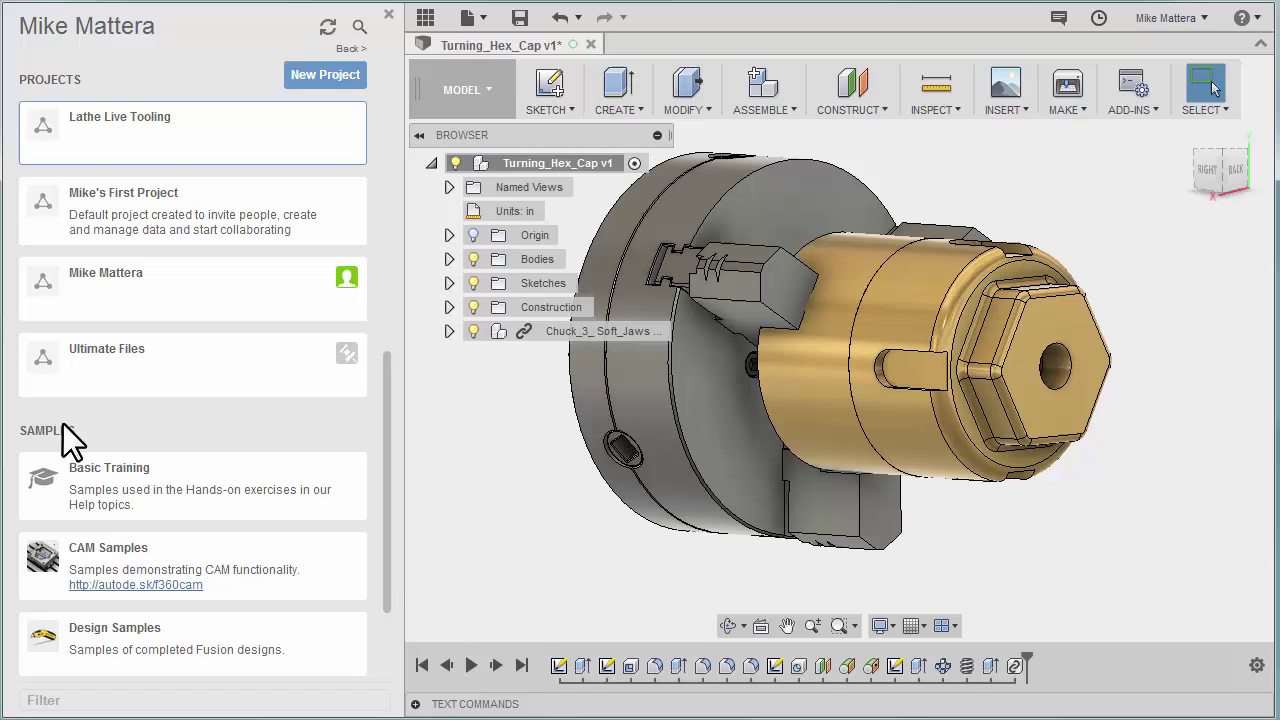
{"action": "left_click", "coordinate": [107, 549]}
{"action": "double_click", "coordinate": [107, 549]}
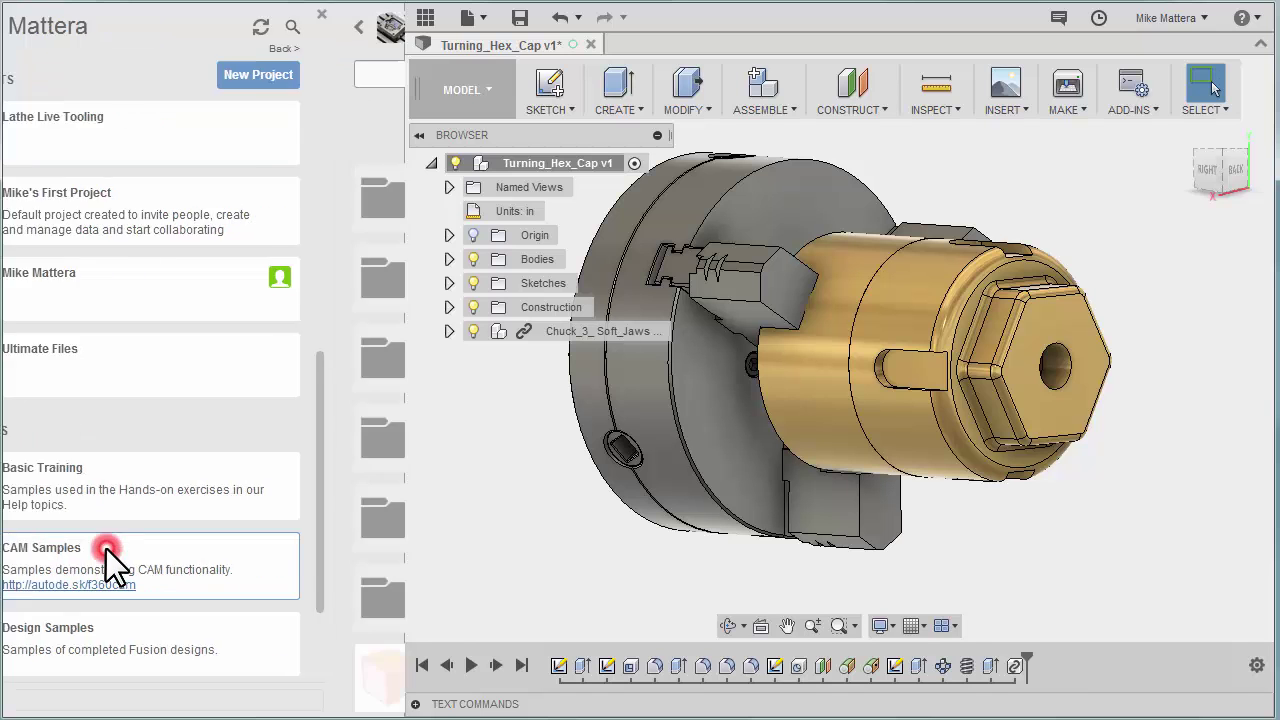
{"action": "double_click", "coordinate": [132, 546]}
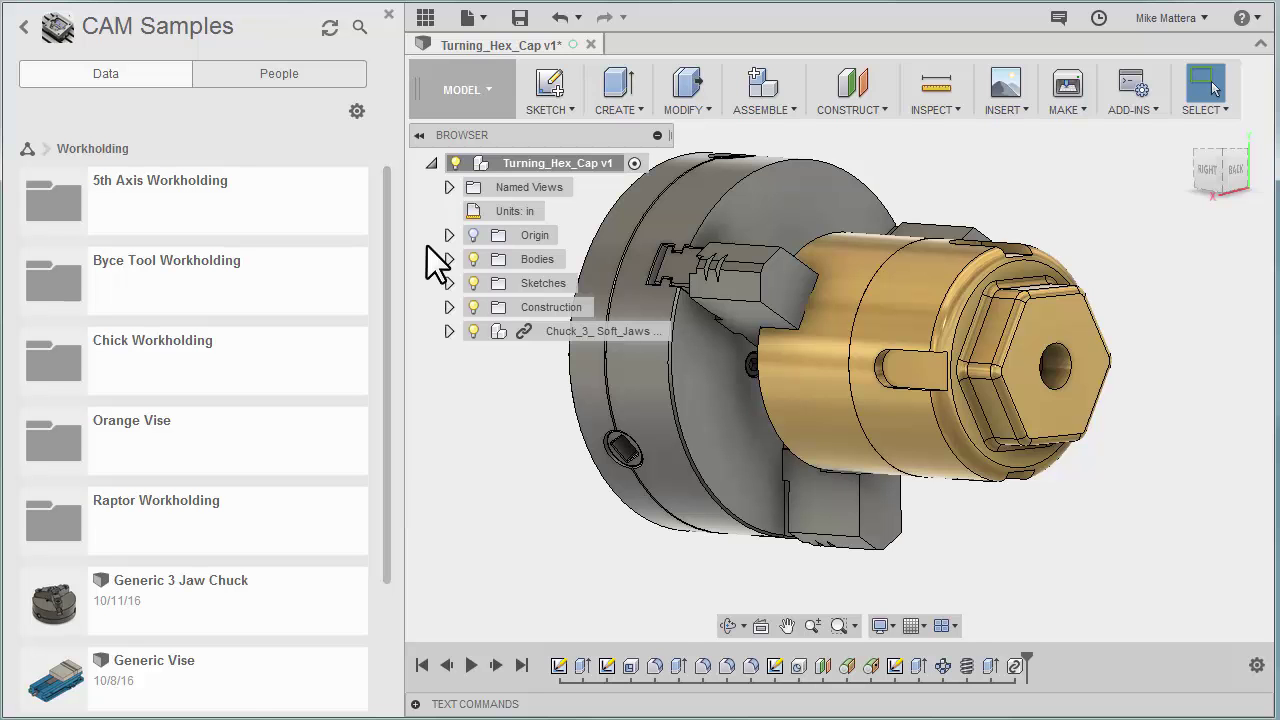
{"action": "left_click", "coordinate": [423, 16]}
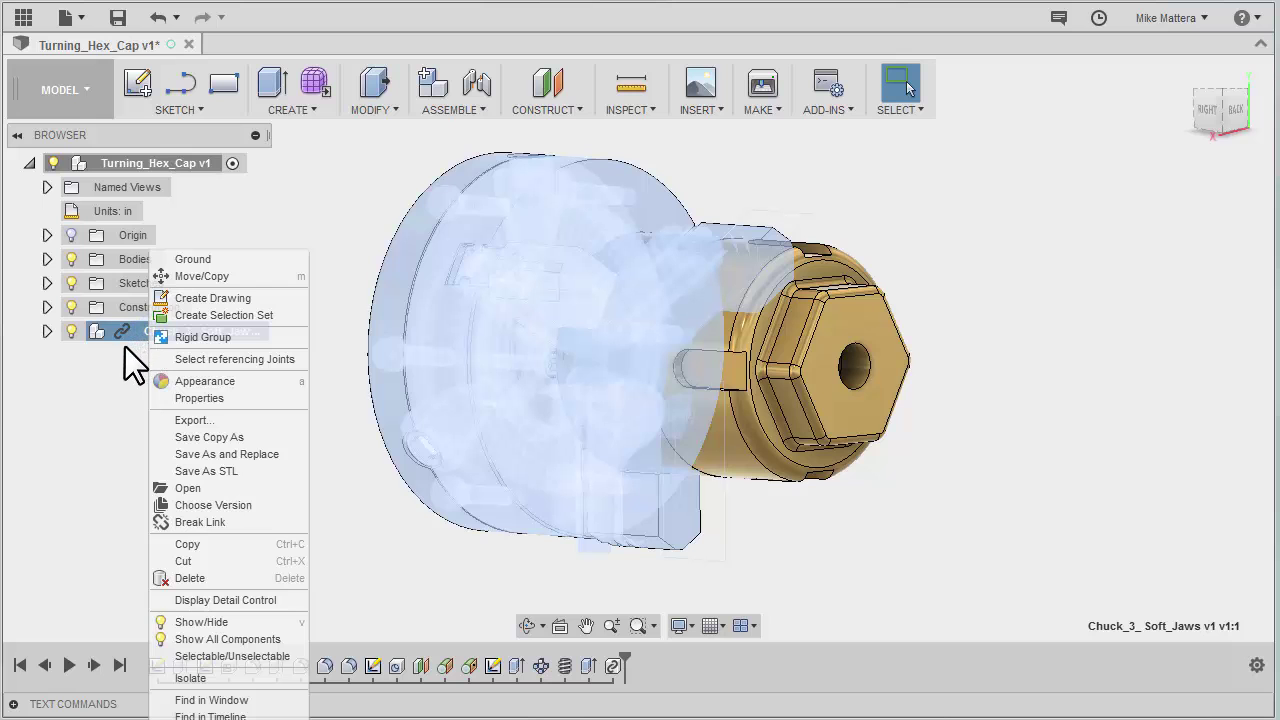
Break the chuck's source-file link and delete the two loose collet parts.
{"action": "left_click", "coordinate": [239, 522]}
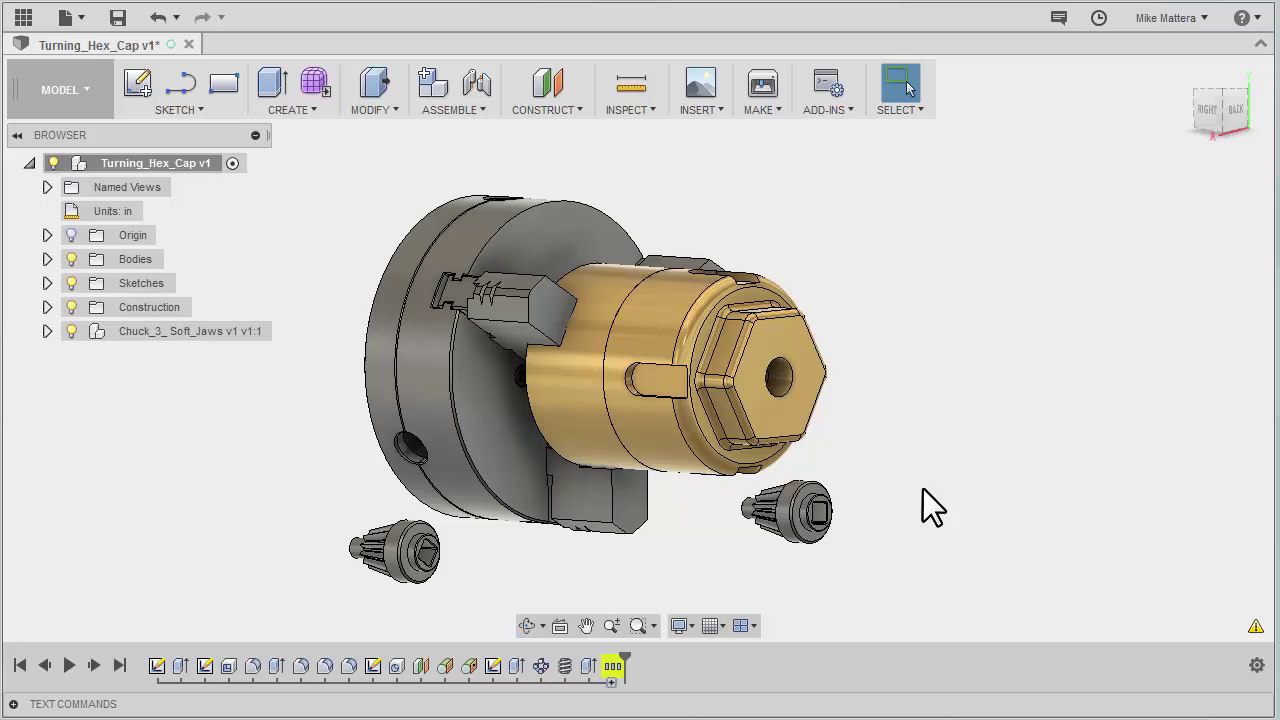
{"action": "left_click_drag", "start_coordinate": [281, 486], "coordinate": [458, 624]}
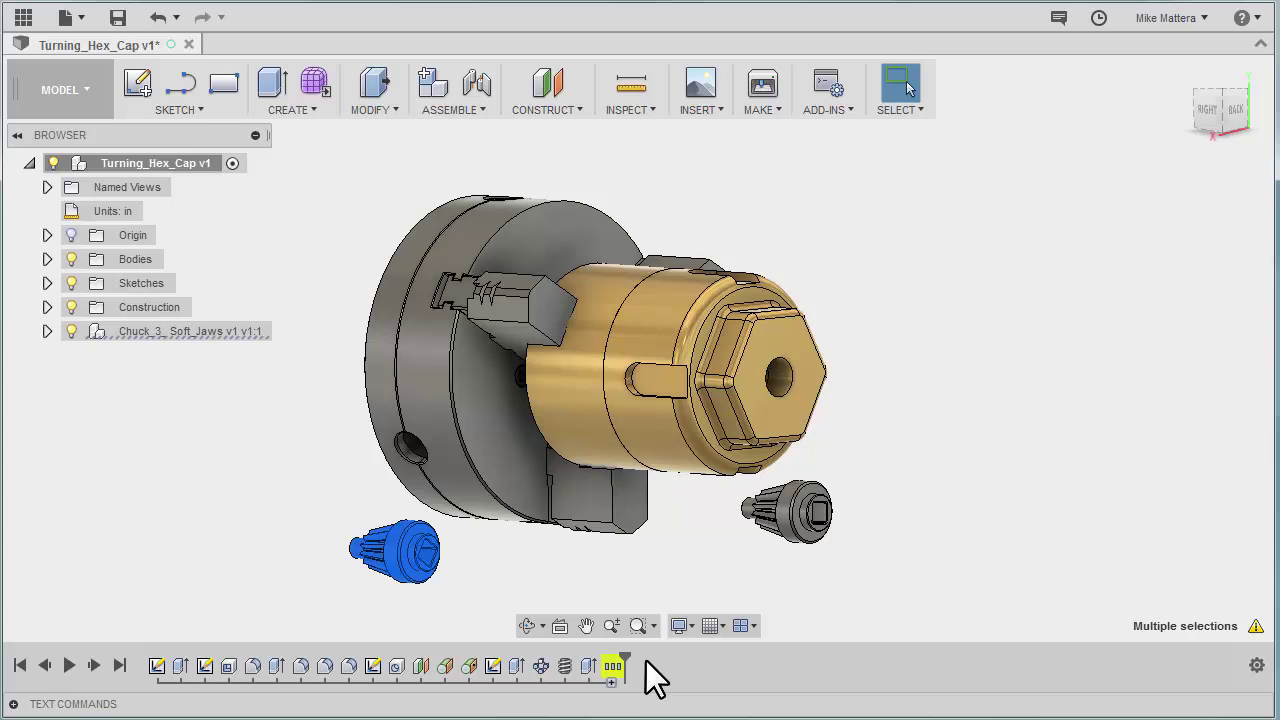
{"action": "key", "text": "Delete"}
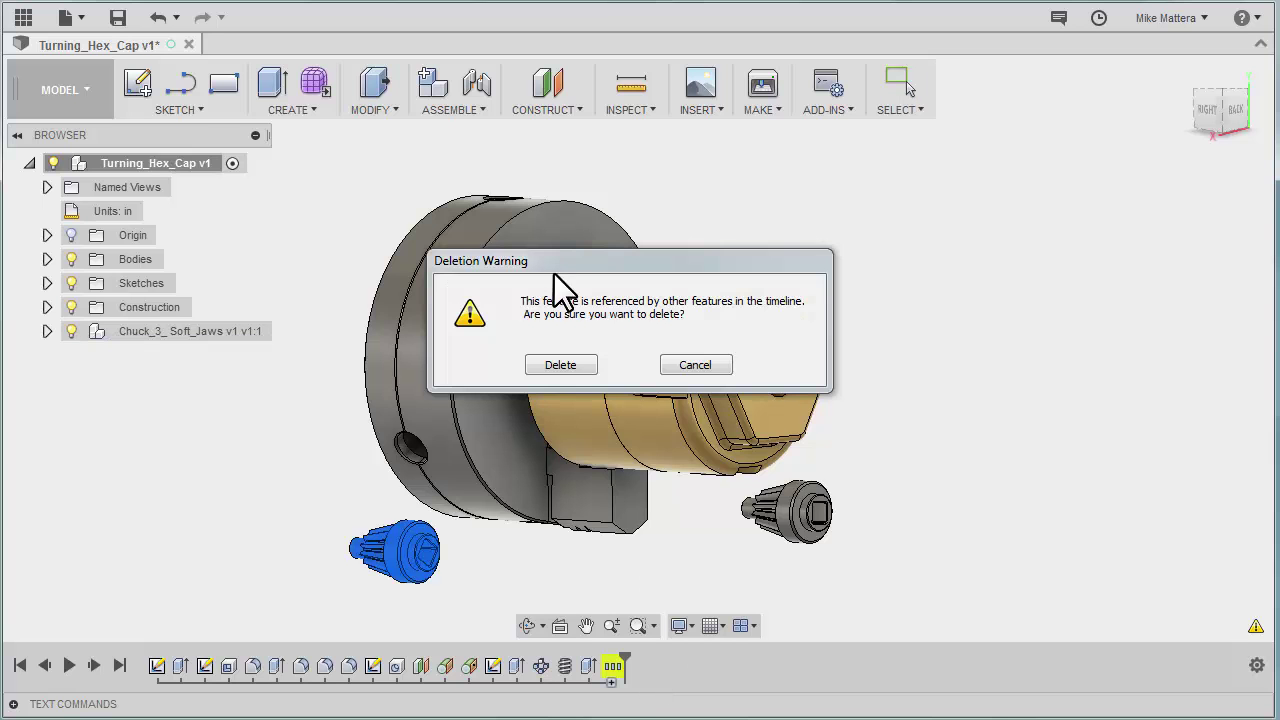
{"action": "left_click", "coordinate": [566, 367]}
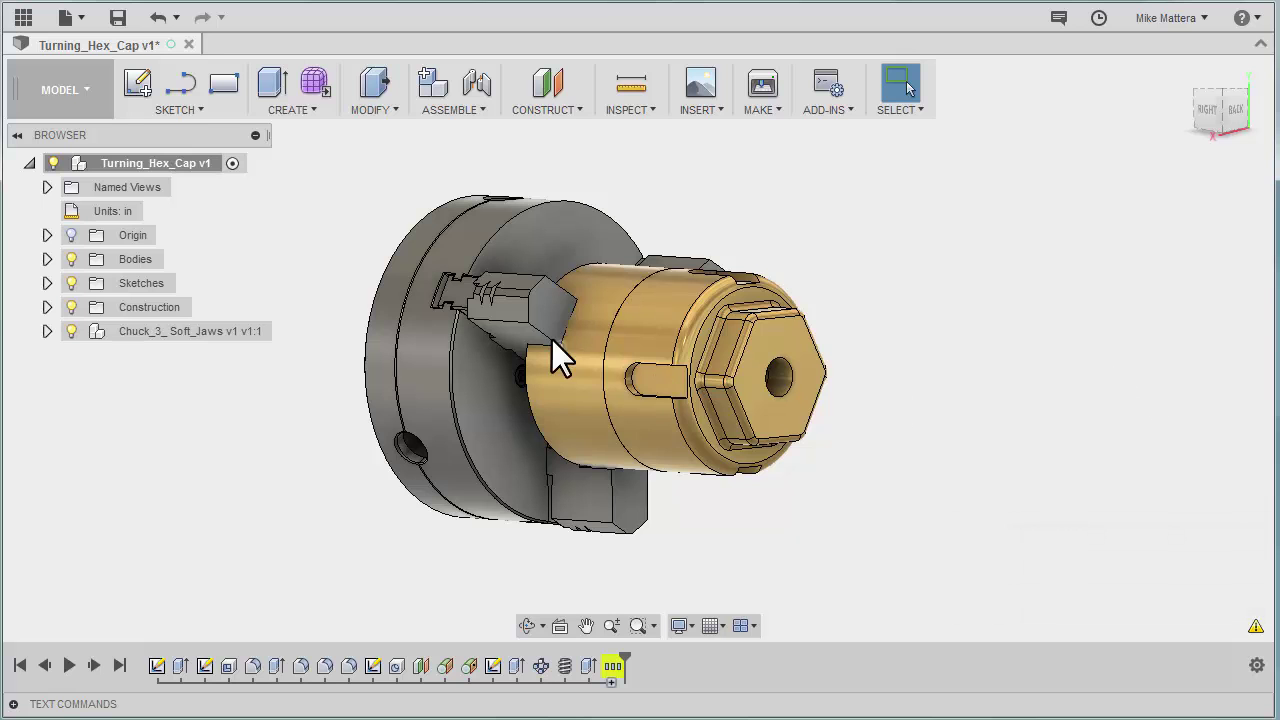
{"action": "right_click", "coordinate": [298, 424]}
{"action": "left_click", "coordinate": [298, 424]}
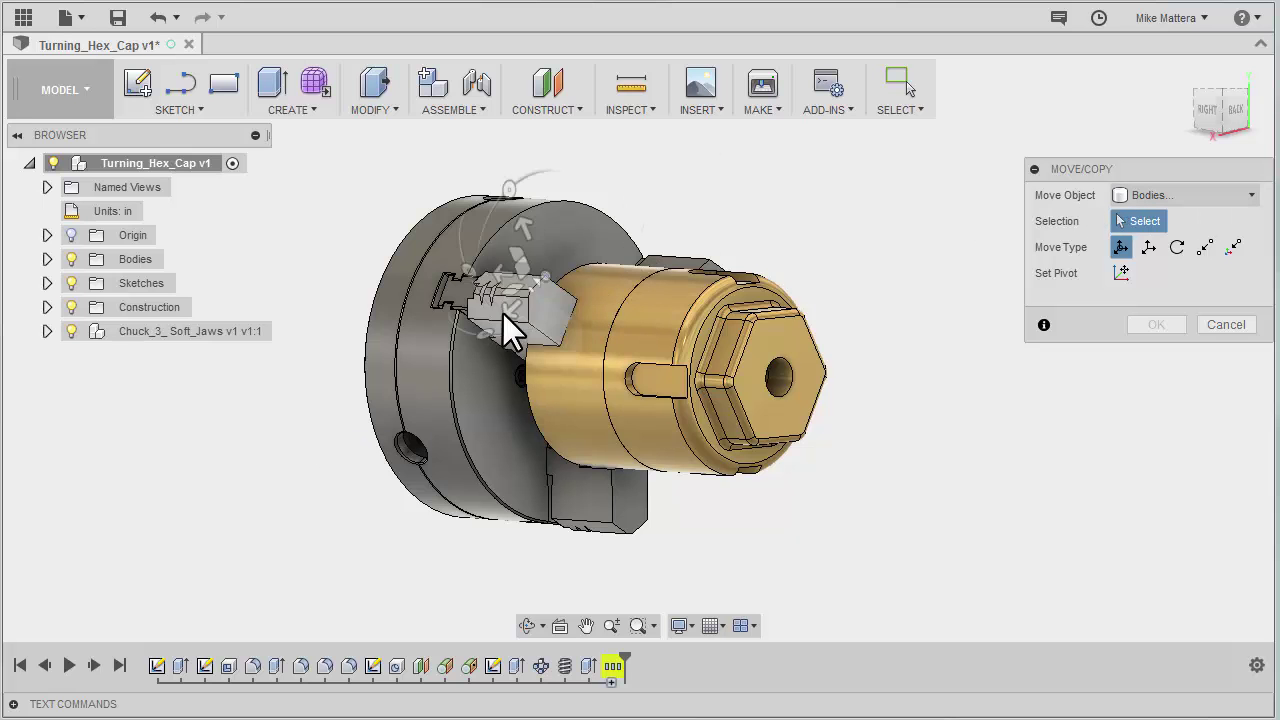
{"action": "left_click", "coordinate": [528, 306]}
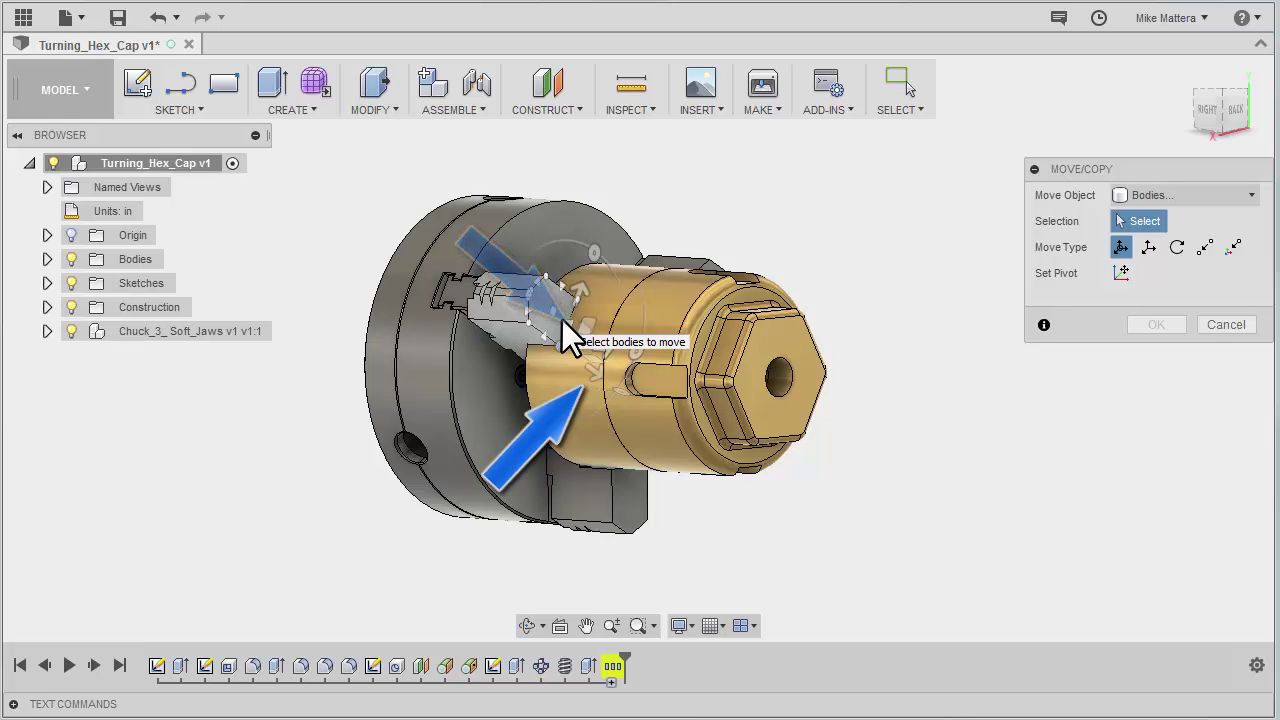
{"action": "left_click", "coordinate": [562, 320]}
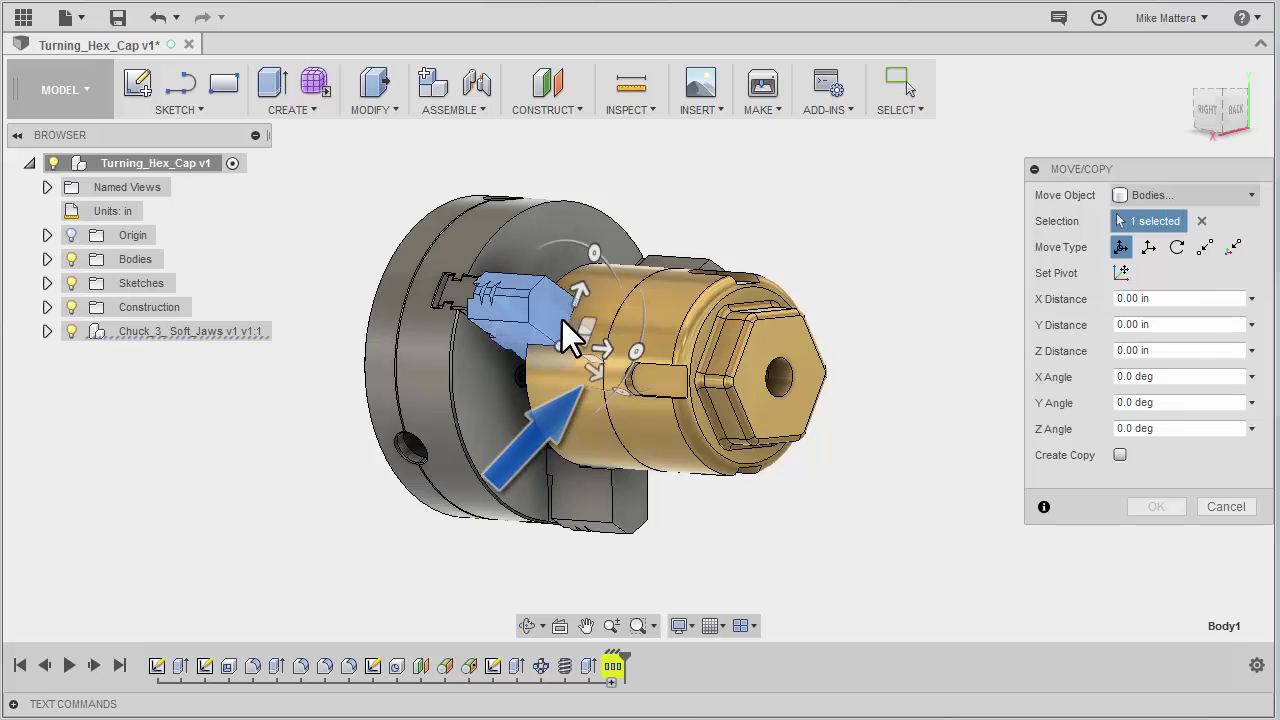
{"action": "left_click", "coordinate": [462, 289]}
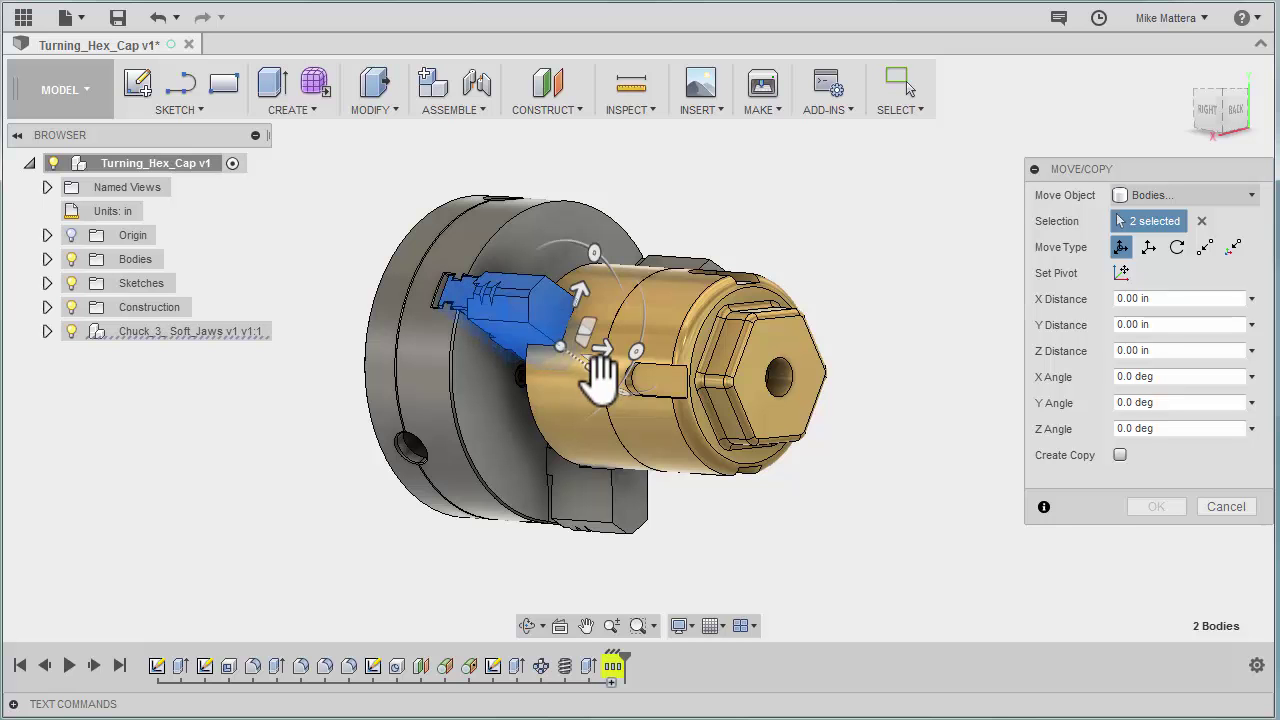
{"action": "mouse_move", "coordinate": [600, 370]}
{"action": "left_mouse_down"}
{"action": "mouse_move", "coordinate": [491, 323]}
{"action": "mouse_move", "coordinate": [623, 383]}
{"action": "mouse_move", "coordinate": [537, 345]}
{"action": "mouse_move", "coordinate": [601, 376]}
{"action": "mouse_move", "coordinate": [592, 367]}
{"action": "left_mouse_up"}
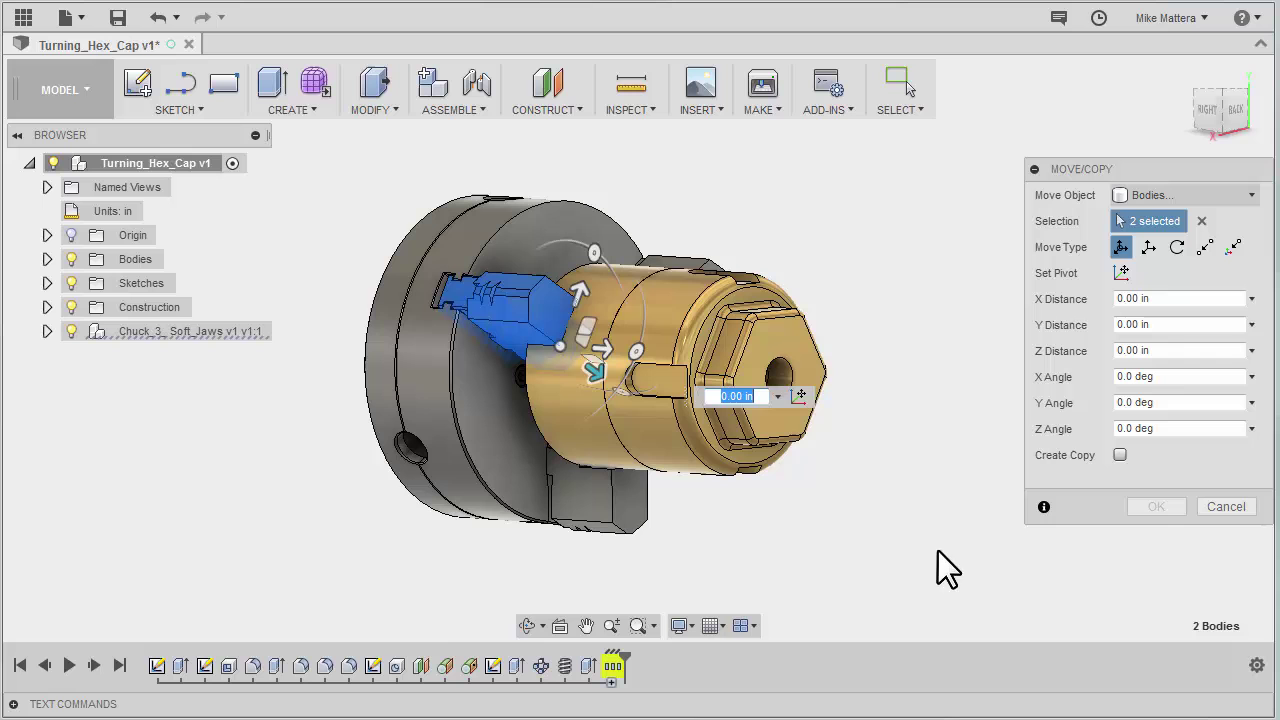
{"action": "left_click", "coordinate": [1226, 507]}
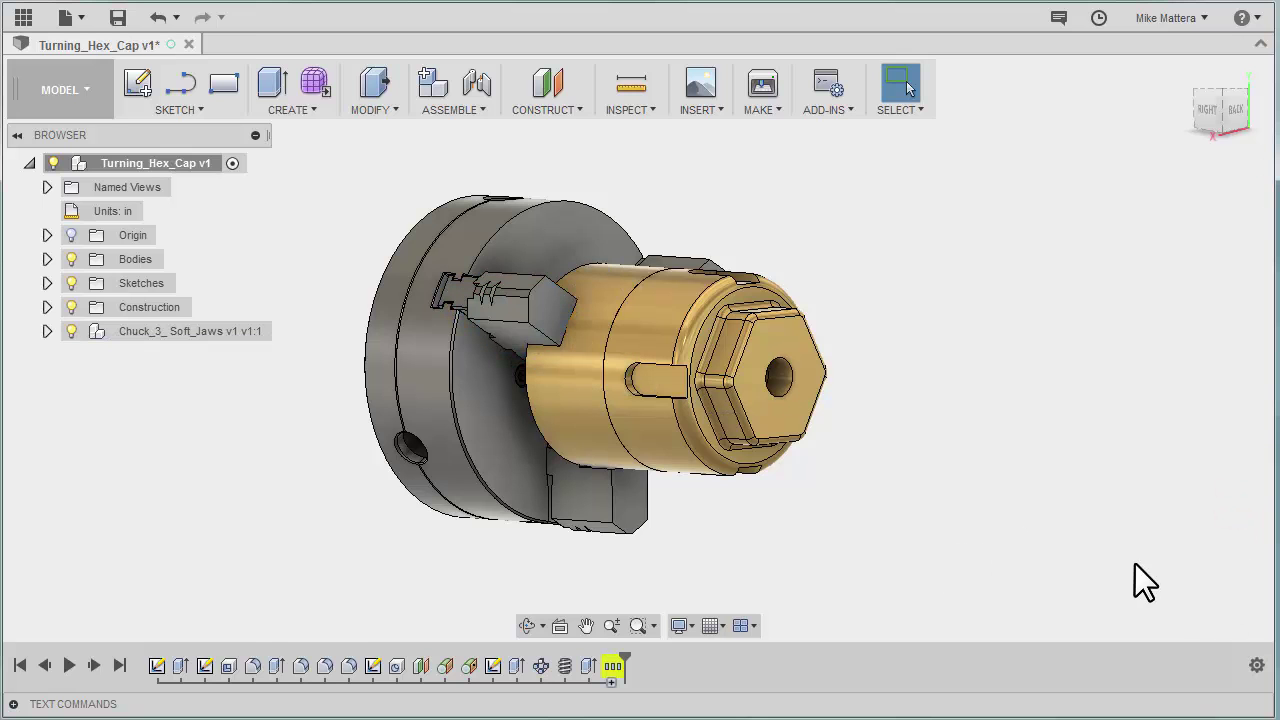